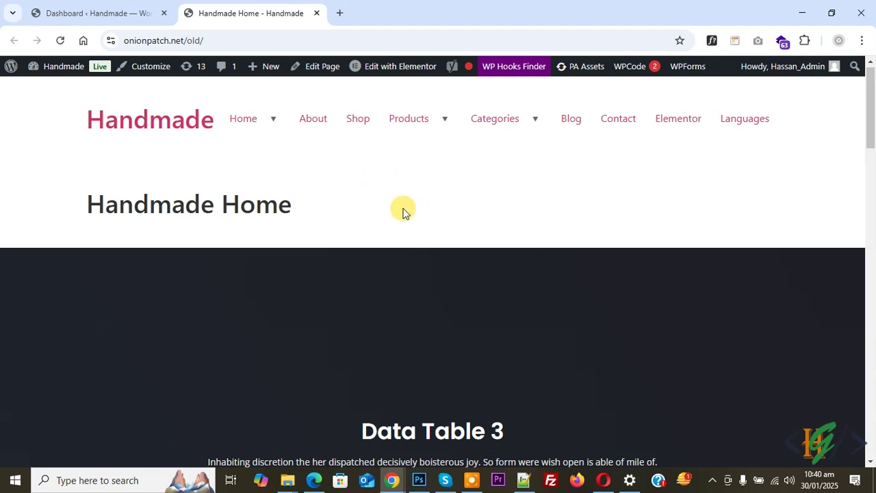
Step: Go to Plugins > Add New Plugin in the WordPress dashboard
left_click_drag(874, 134, 874, 110)
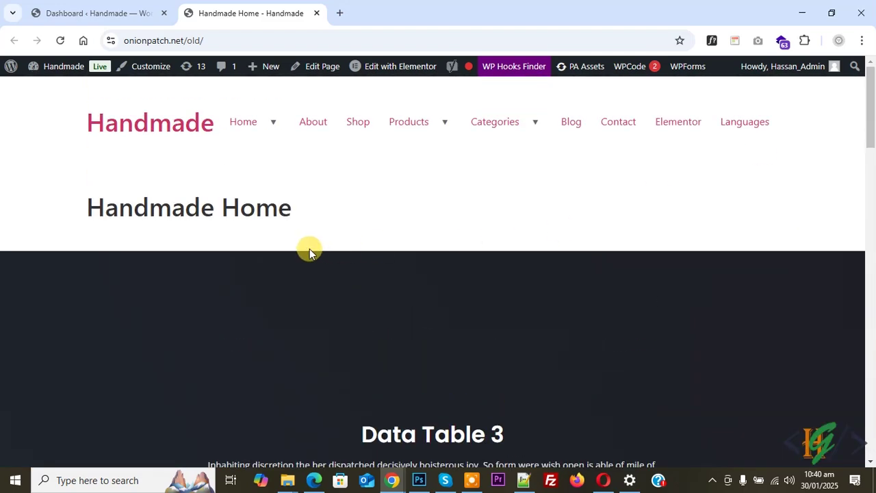
left_click(166, 8)
scroll(244, 130, "down", 2)
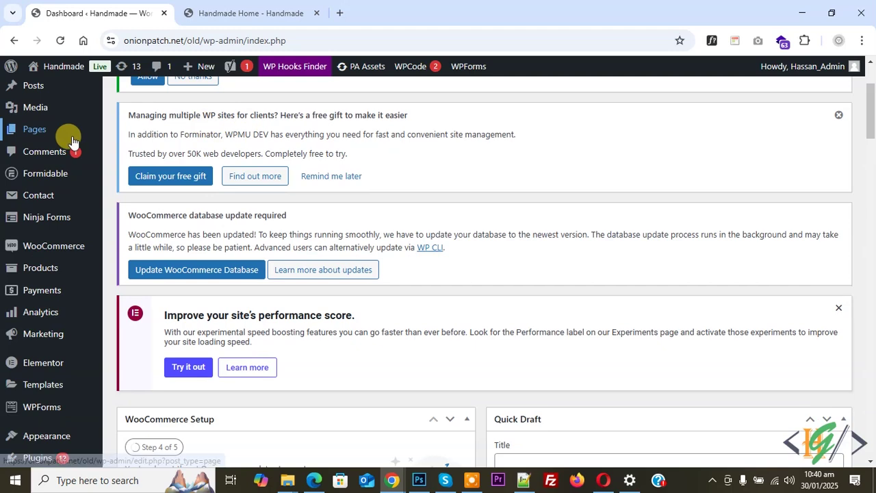
scroll(75, 139, "down", 2)
mouse_move(31, 331)
left_click(148, 354)
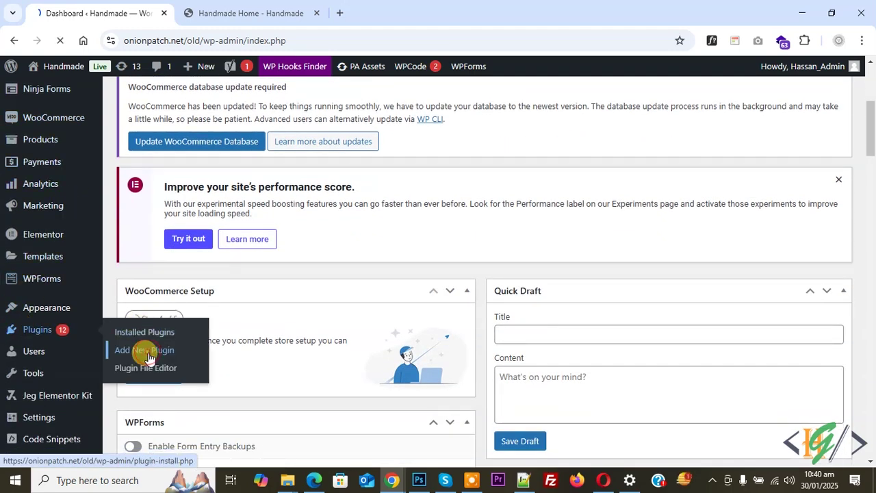
Step: Search the plugin directory for 'Jeg Elementor Kit' and confirm it is already active
left_click(625, 202)
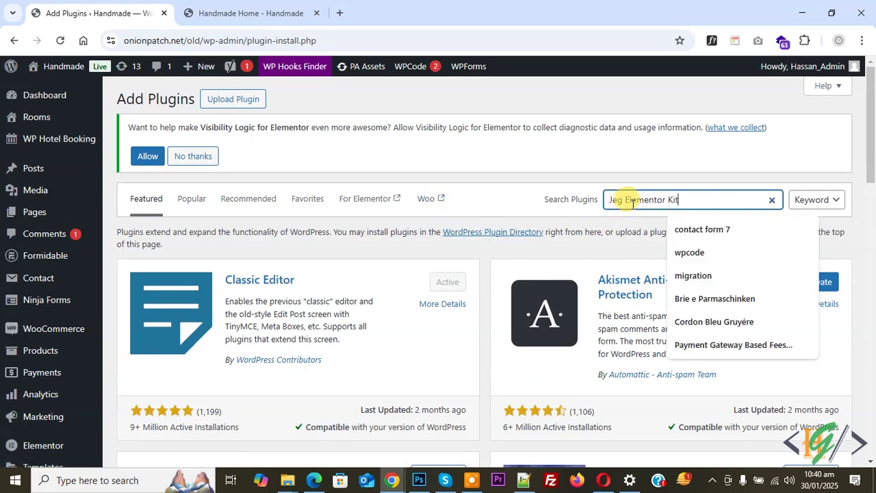
type("Jeg Elementor Kit")
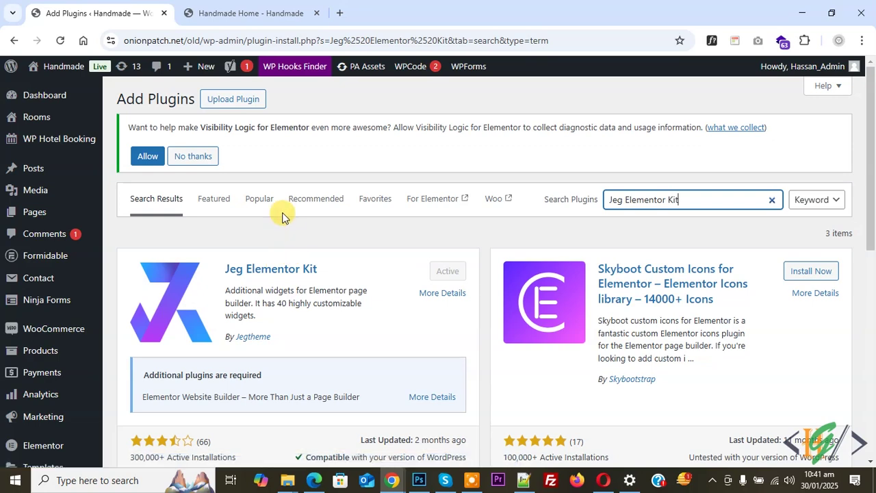
scroll(283, 215, "down", 2)
scroll(282, 204, "down", 3)
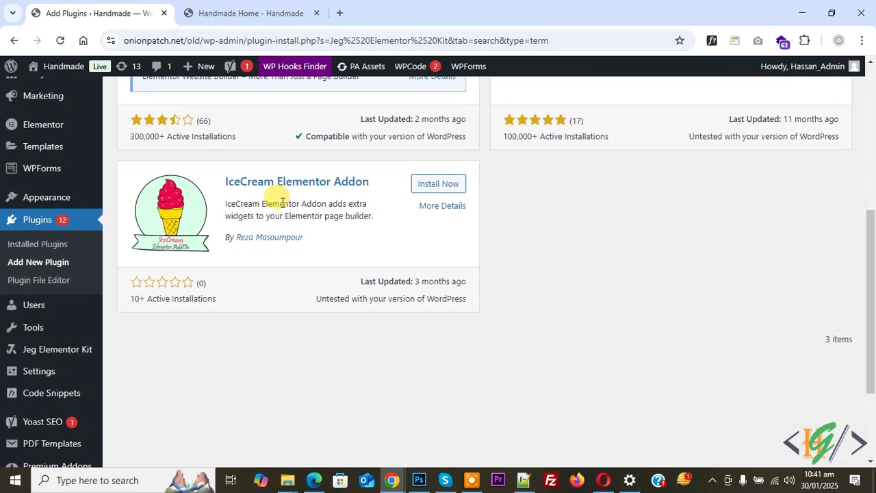
mouse_move(70, 355)
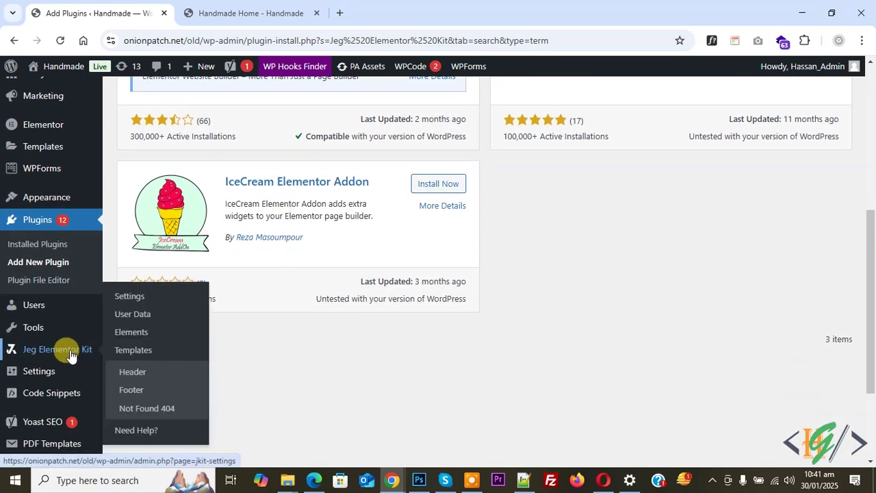
Step: Create a new Jeg Elementor Kit header template with an All Site display condition
left_click(147, 373)
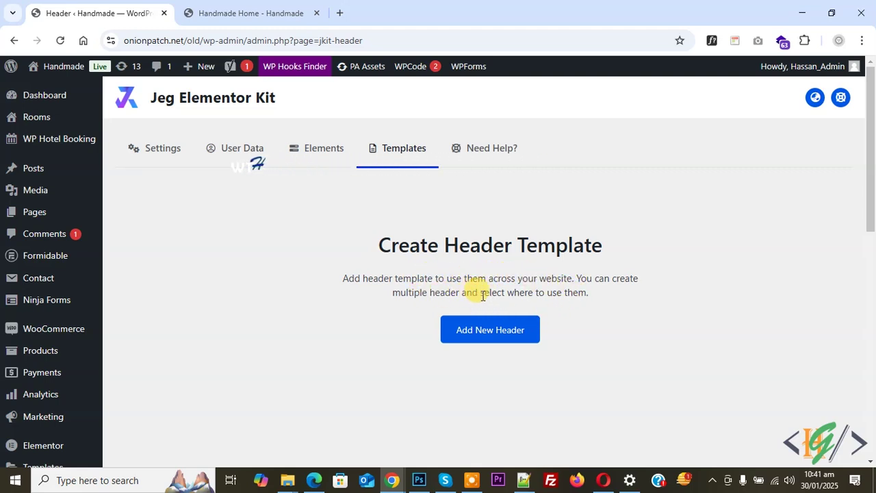
left_click(490, 332)
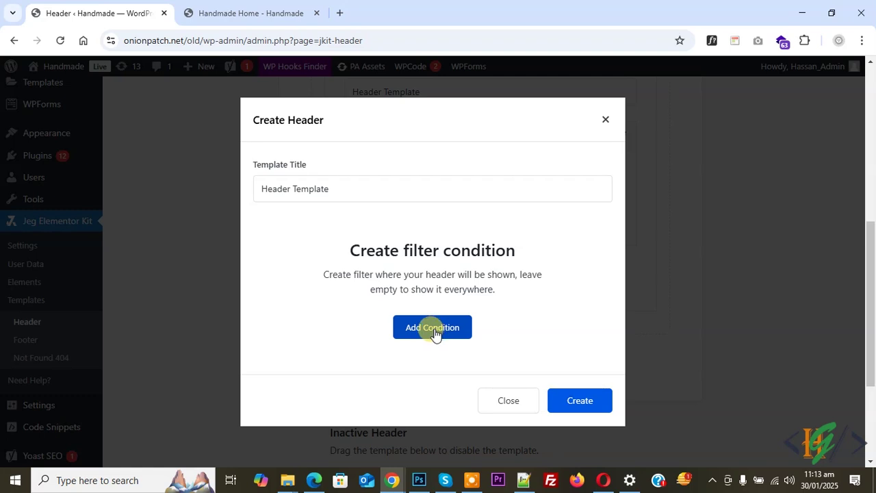
left_click(433, 329)
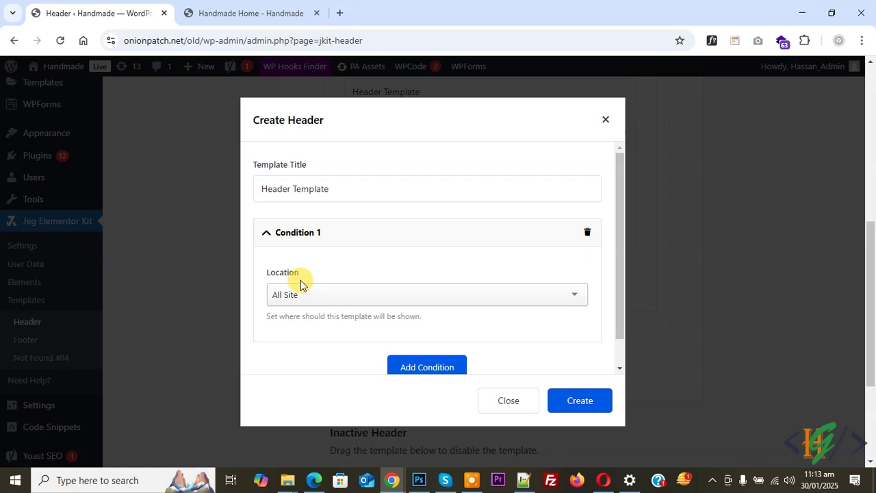
left_click(326, 296)
left_click(295, 315)
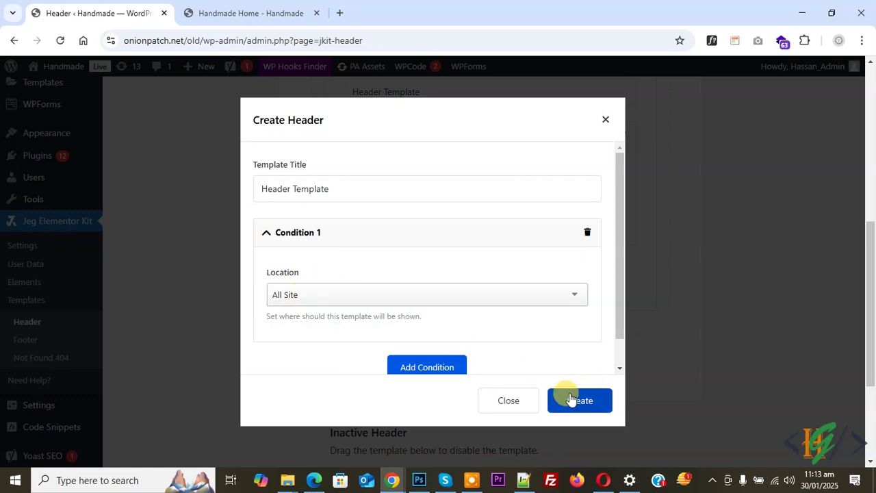
left_click(579, 401)
Step: Check Header Template's Condition 1 location and open it in the Elementor editor
scroll(465, 225, "down", 1)
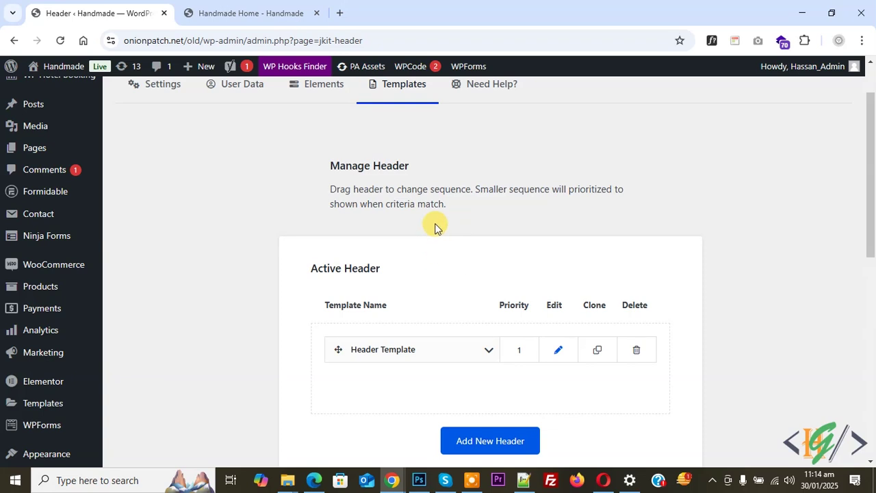
scroll(452, 261, "down", 1)
left_click(489, 285)
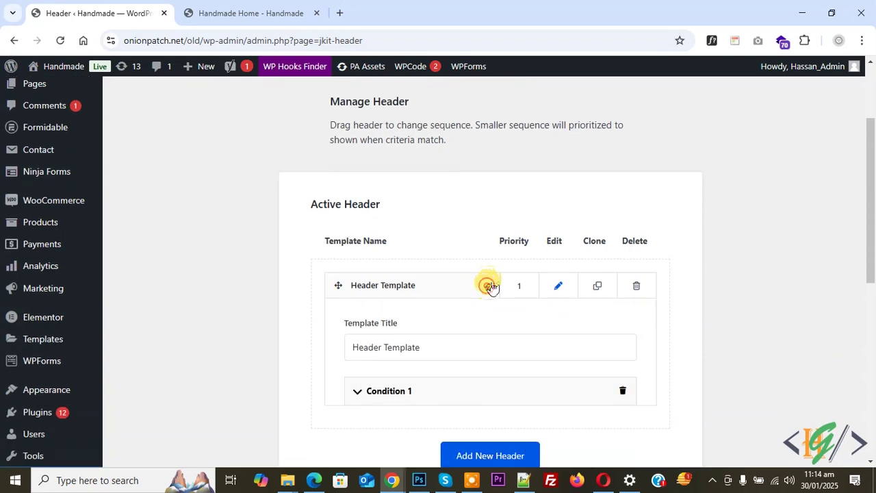
scroll(452, 284, "down", 1)
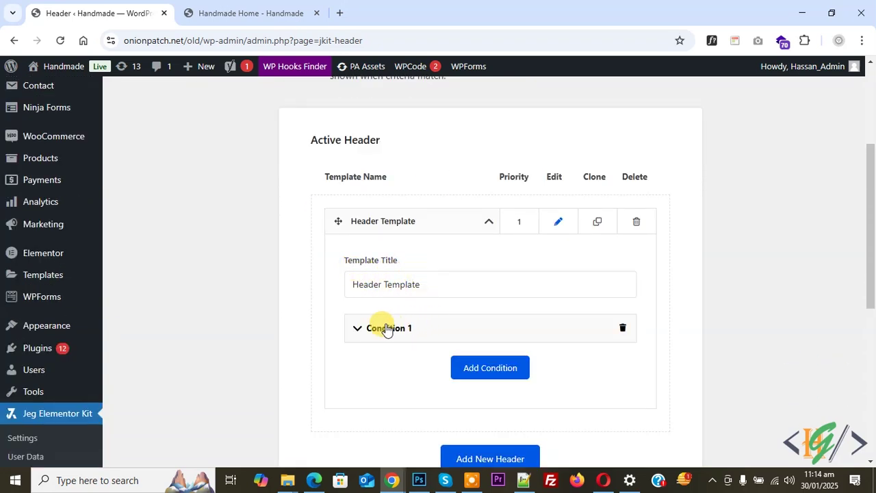
left_click(365, 333)
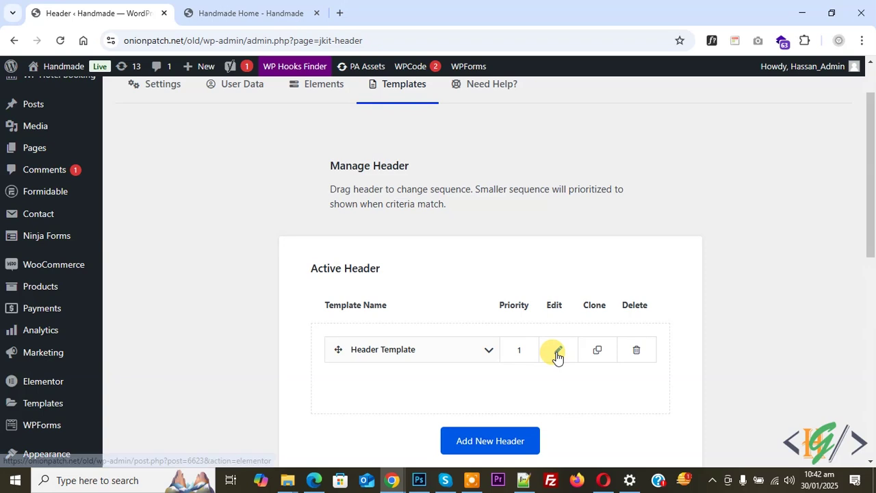
left_click(556, 352)
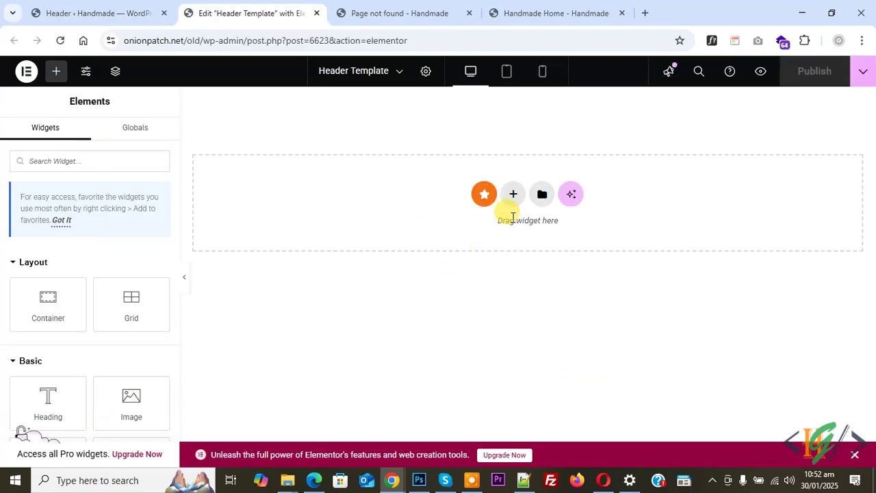
Step: Add a Flexbox container with a two-column structure to the empty header canvas
left_click(512, 195)
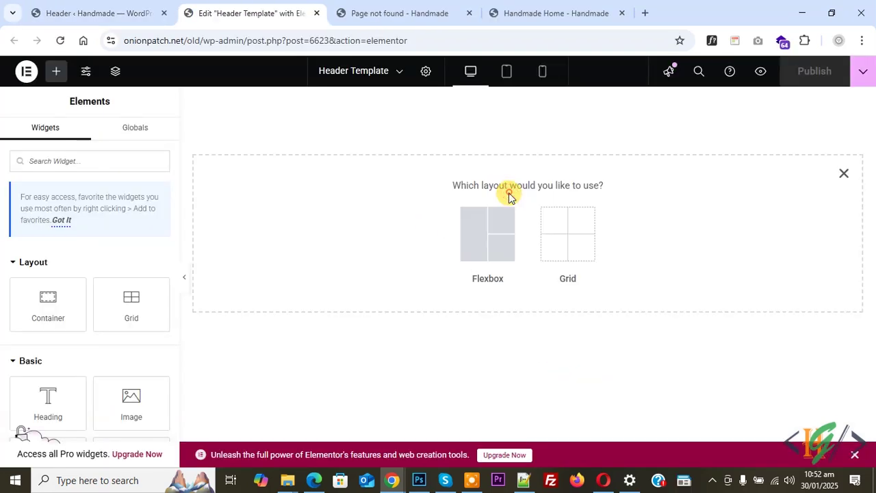
left_click(479, 237)
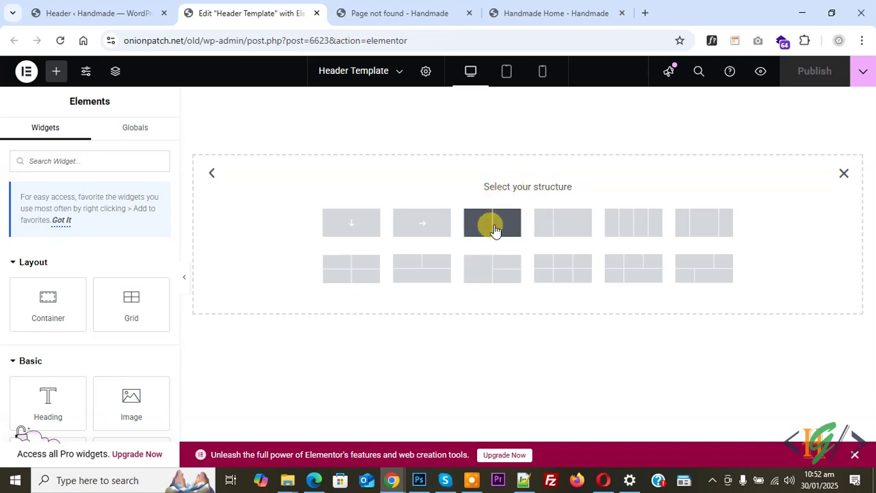
left_click(493, 223)
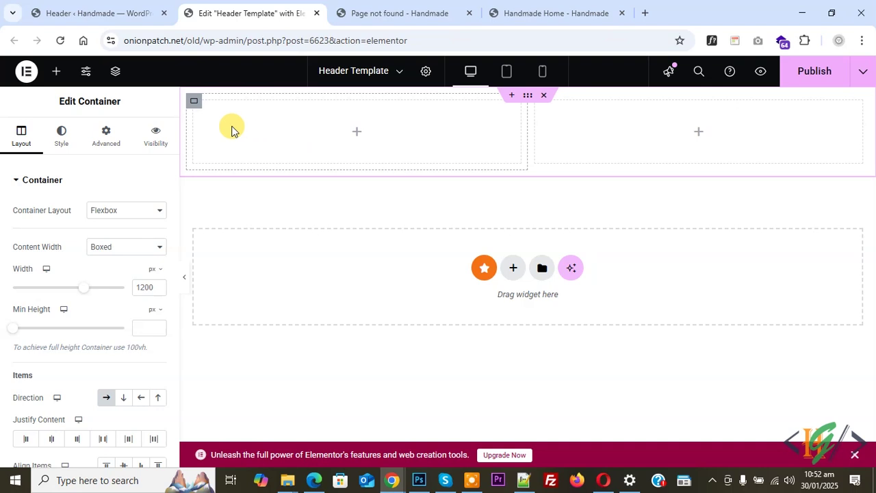
Step: Set the left column width to 25% and the right column width to 75%
left_click(195, 103)
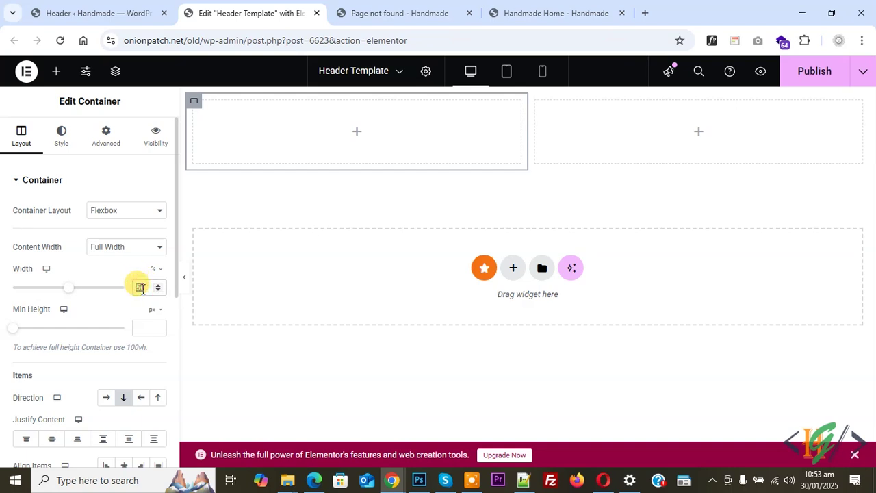
type("25")
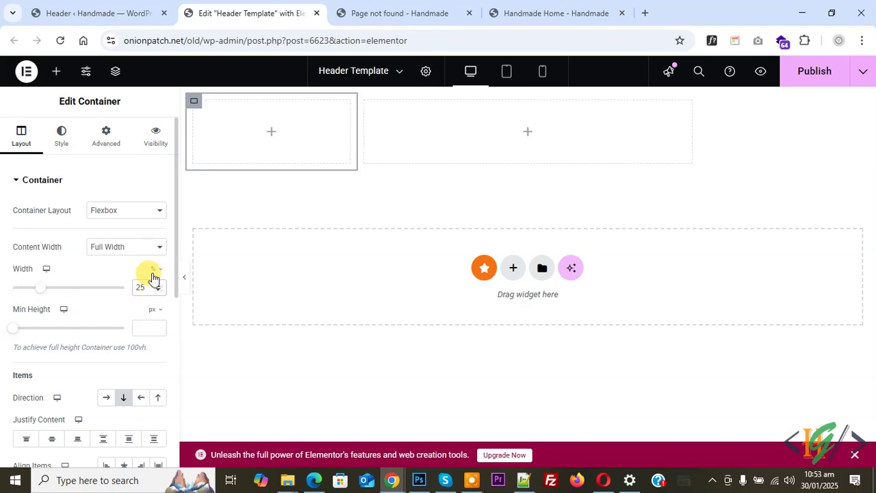
left_click(365, 108)
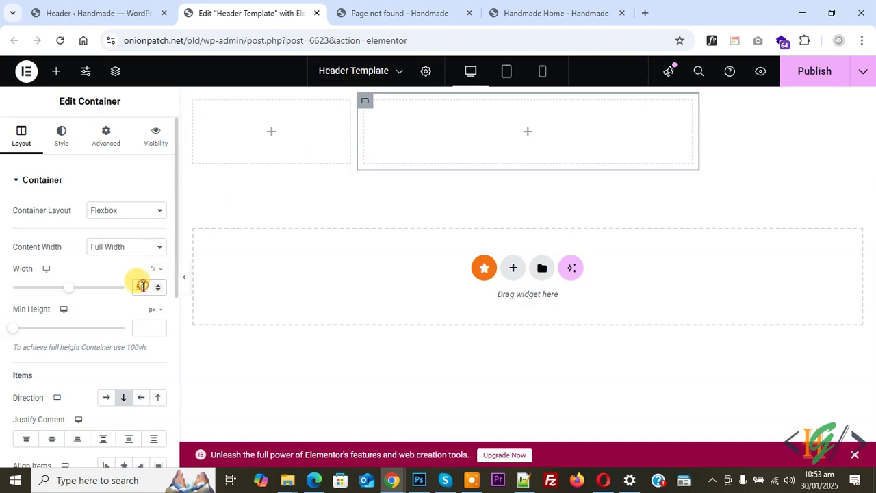
type("75")
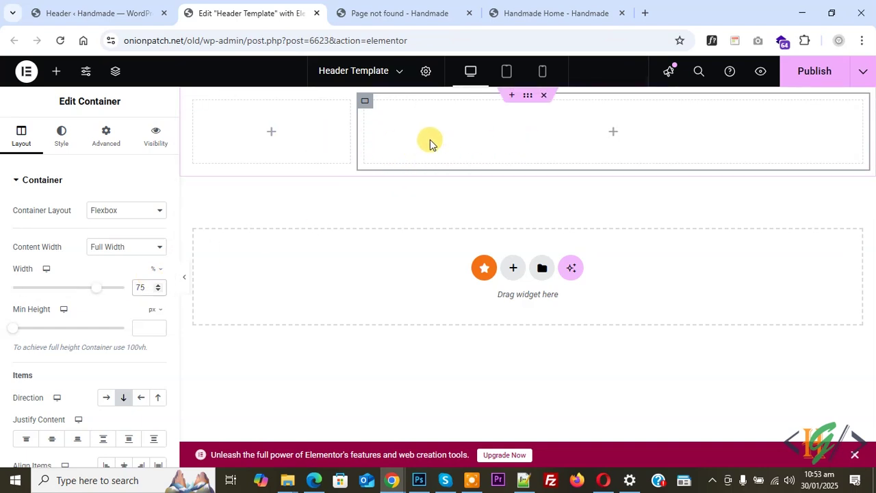
Step: Set the outer container background to Classic, try a dark red, then clear the colour
left_click(528, 97)
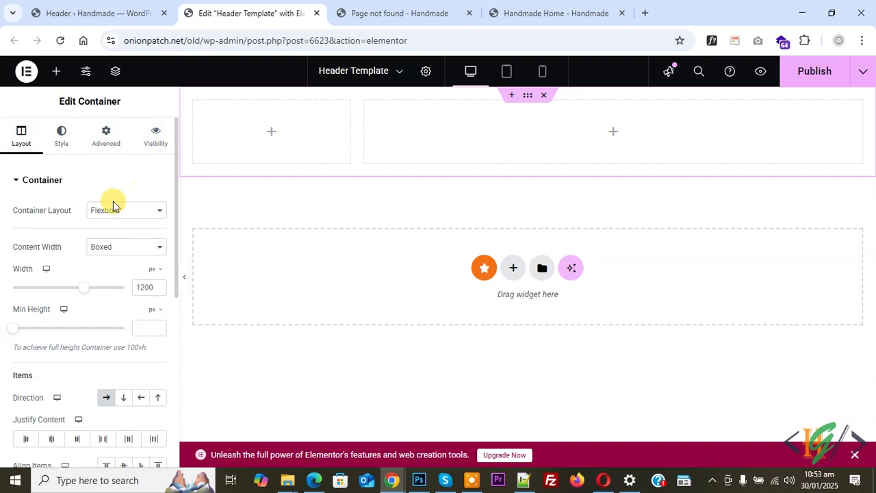
left_click(63, 137)
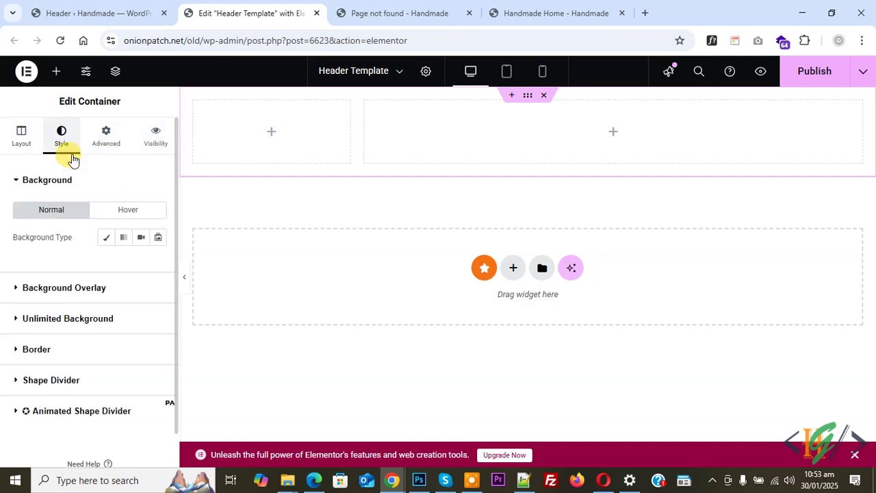
left_click(104, 237)
left_click(154, 263)
mouse_move(190, 164)
left_mouse_down()
mouse_move(196, 133)
mouse_move(145, 140)
mouse_move(102, 112)
left_mouse_up()
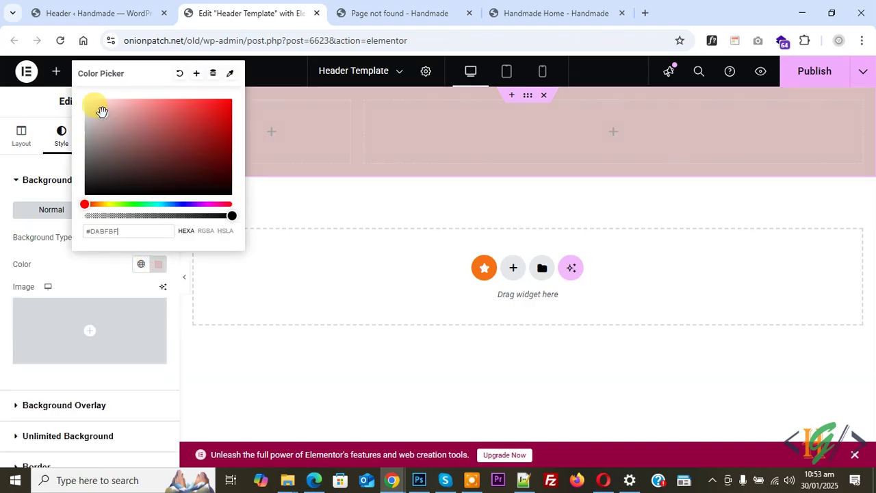
left_click(178, 71)
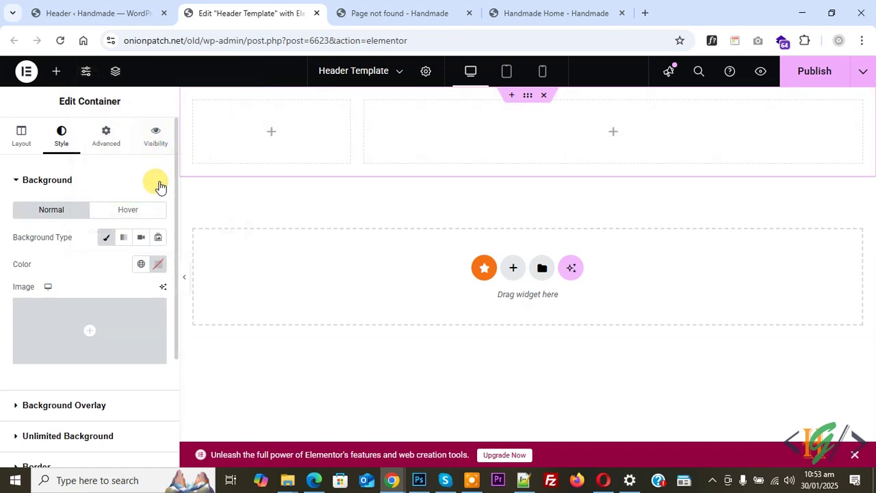
left_click(271, 131)
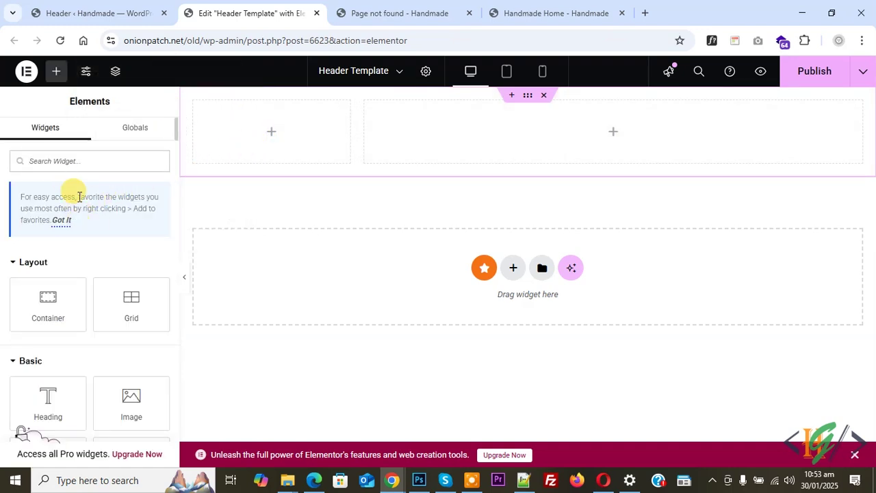
Step: Search the widgets for 'image' and drag an Image widget into the left column
left_click(89, 156)
type("logo")
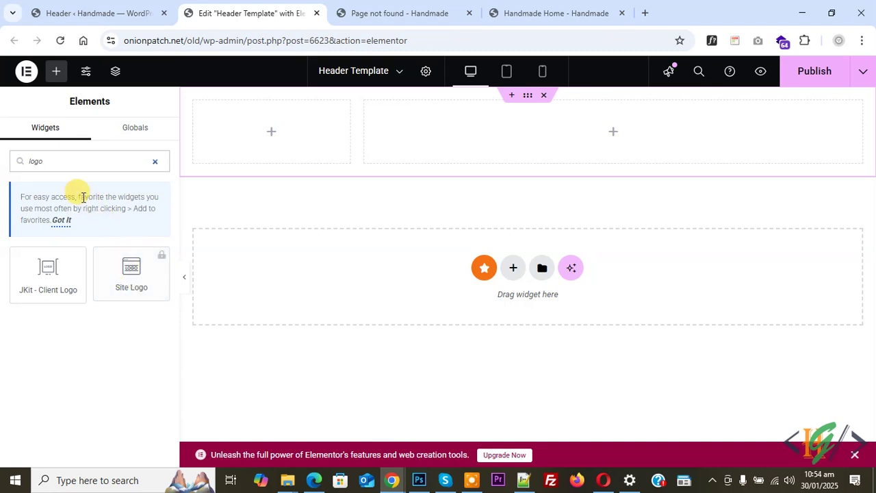
type("image")
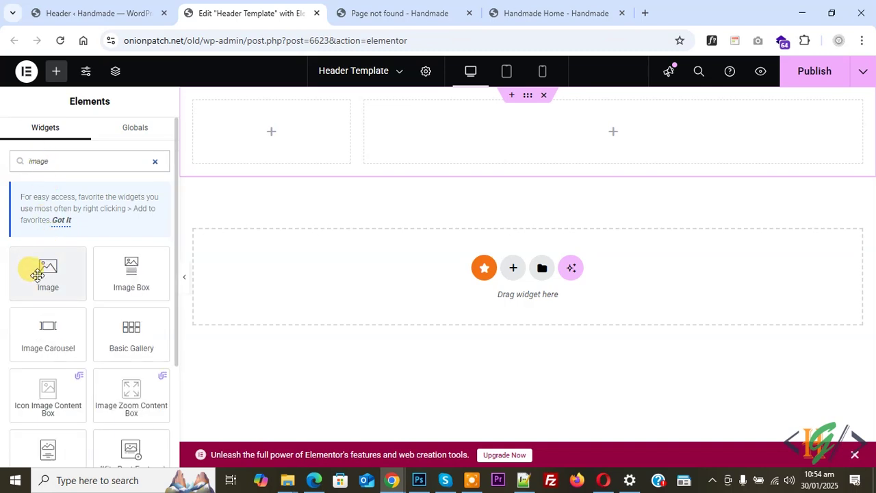
left_click_drag(39, 272, 248, 145)
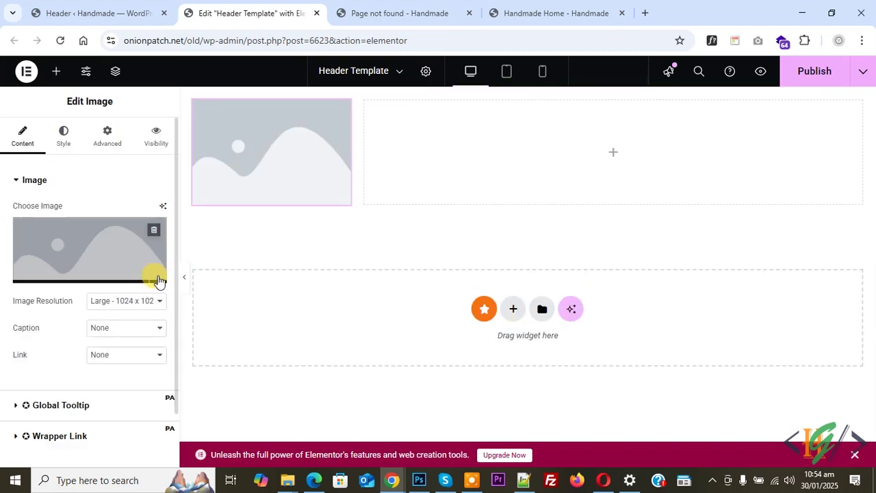
Step: Set the image to Loft_Logo at Full resolution, linked to a Custom URL
left_click(78, 275)
left_click(224, 308)
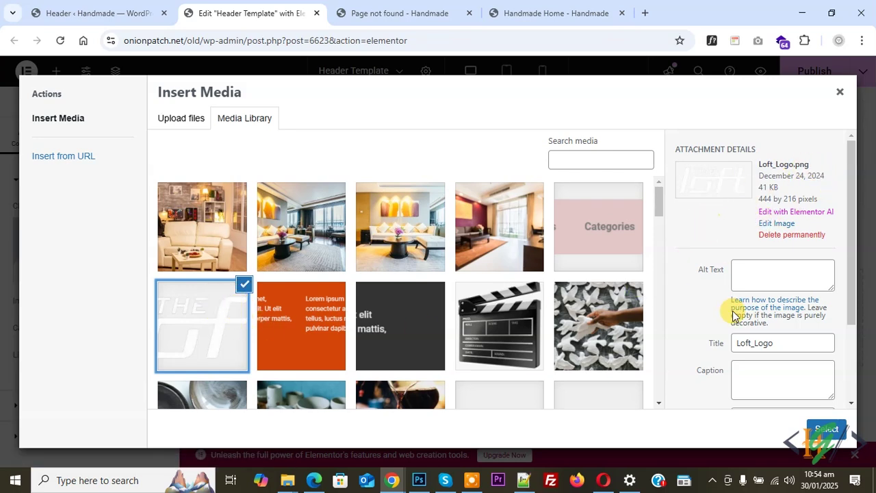
left_click(825, 429)
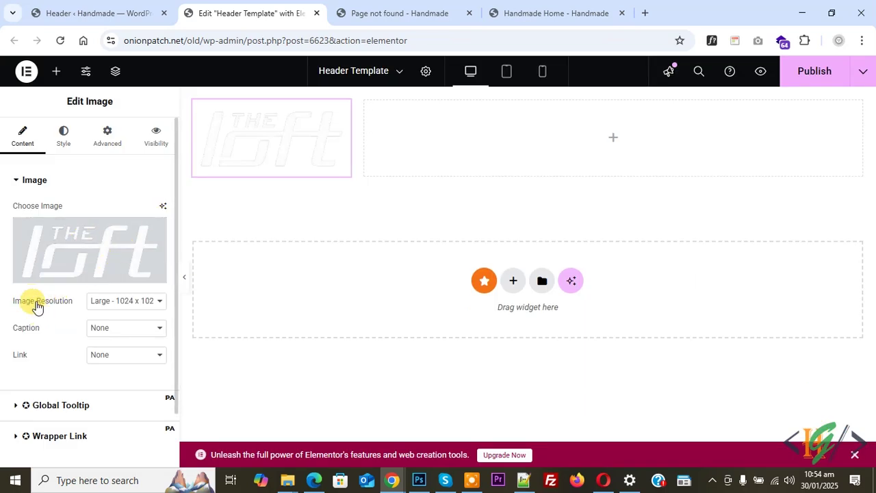
left_click(115, 302)
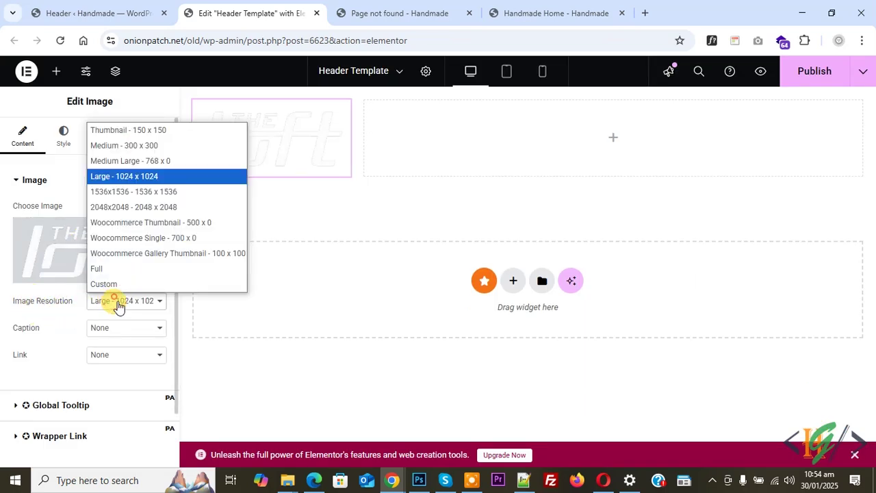
left_click(111, 268)
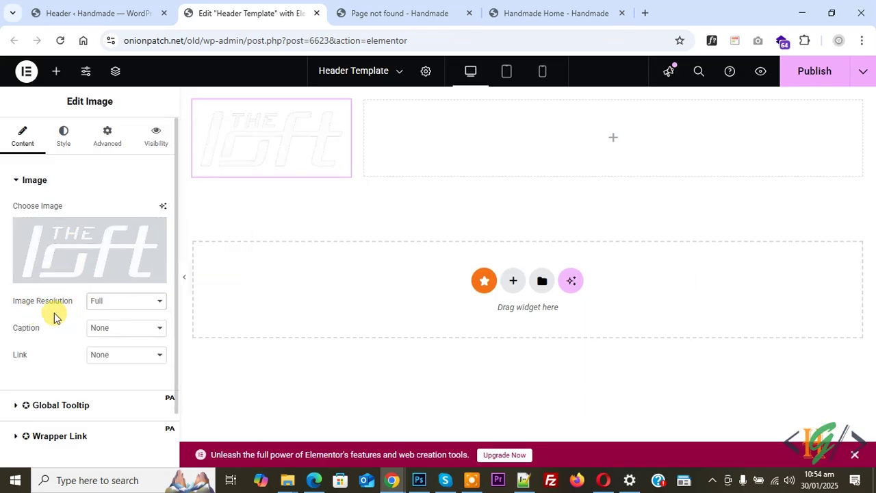
left_click(117, 356)
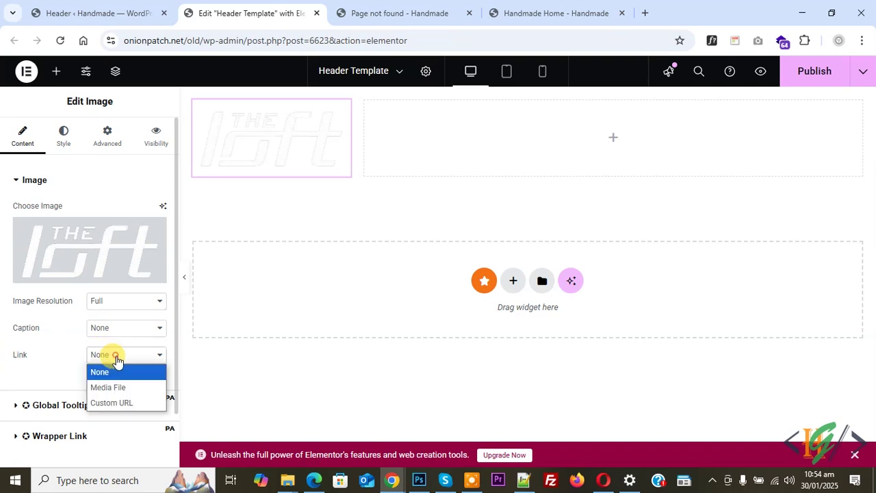
left_click(120, 405)
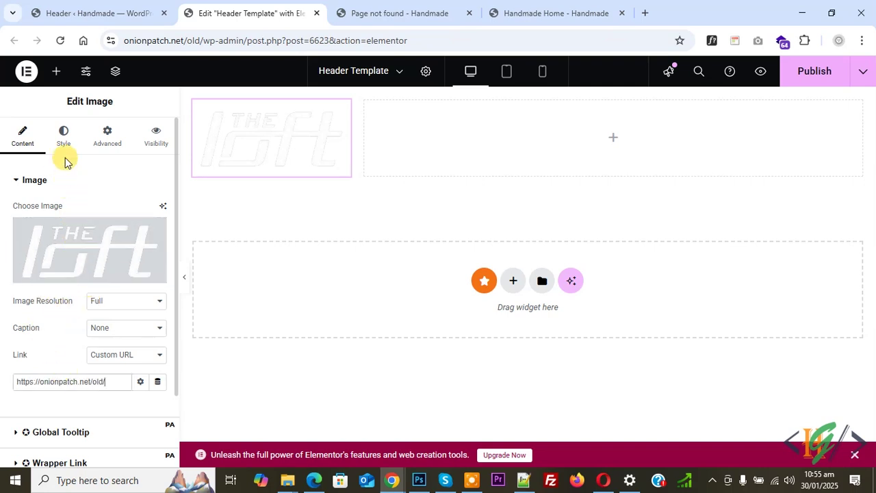
Step: Left-align the Loft logo and colour the header container background #AC2323
left_click(61, 136)
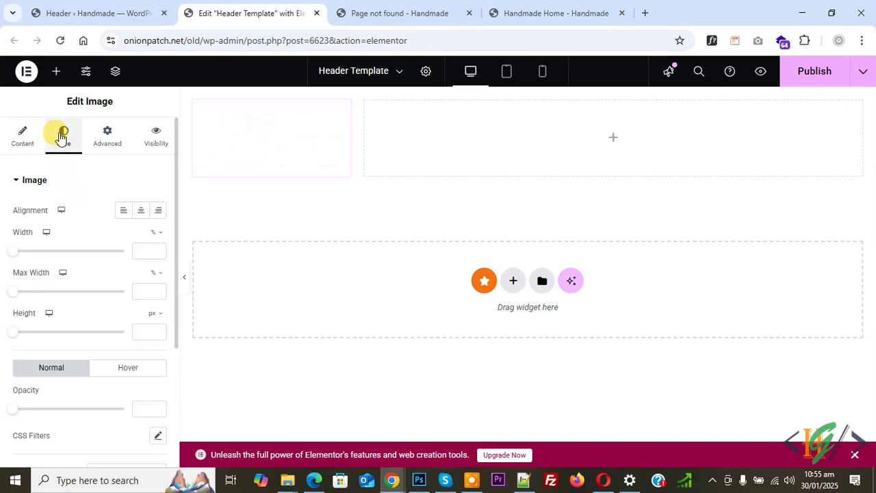
left_click(121, 210)
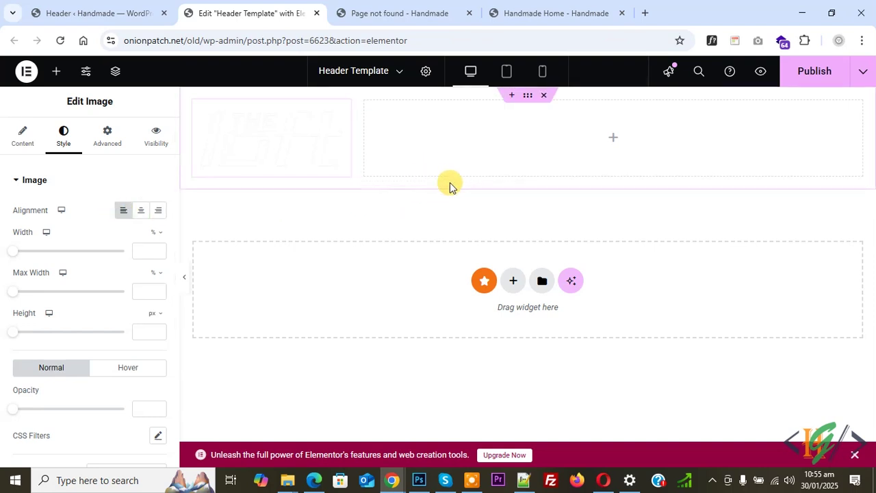
left_click(530, 98)
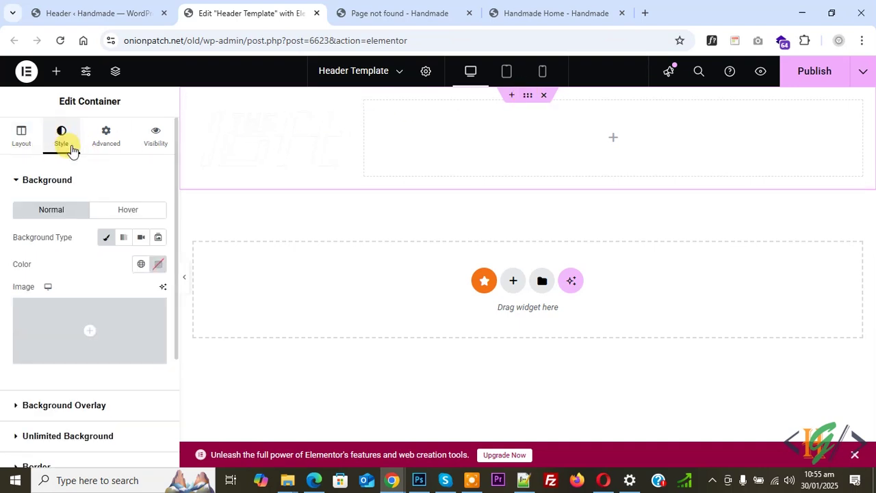
left_click(158, 265)
mouse_move(213, 126)
left_mouse_down()
mouse_move(179, 122)
mouse_move(176, 133)
mouse_move(201, 130)
left_mouse_up()
left_click(87, 264)
Step: Reselect the logo to review its image and link settings
left_click(268, 154)
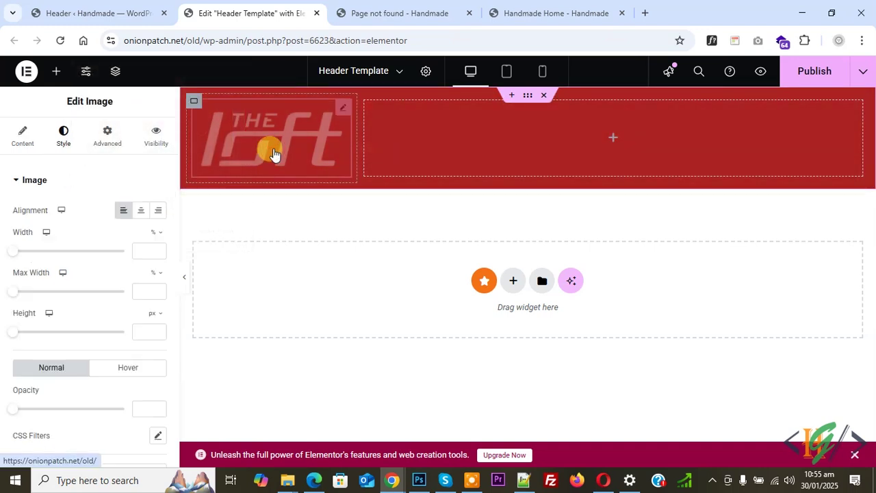
left_click(22, 136)
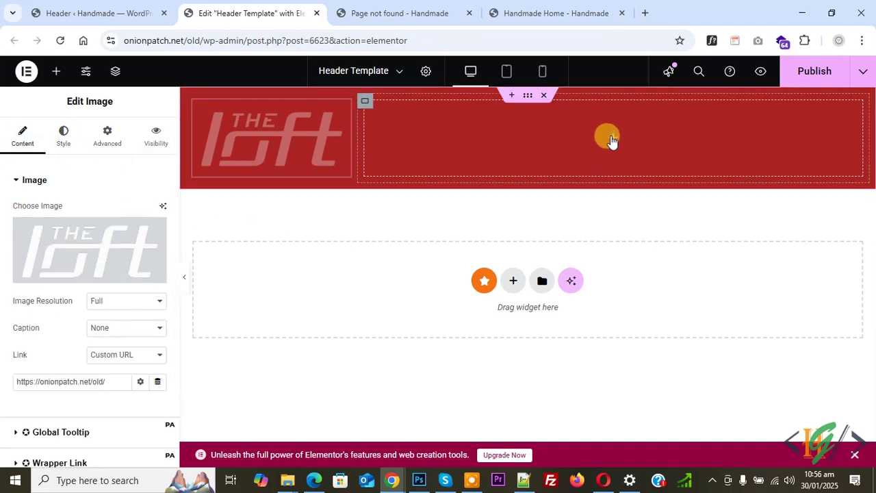
left_click(611, 140)
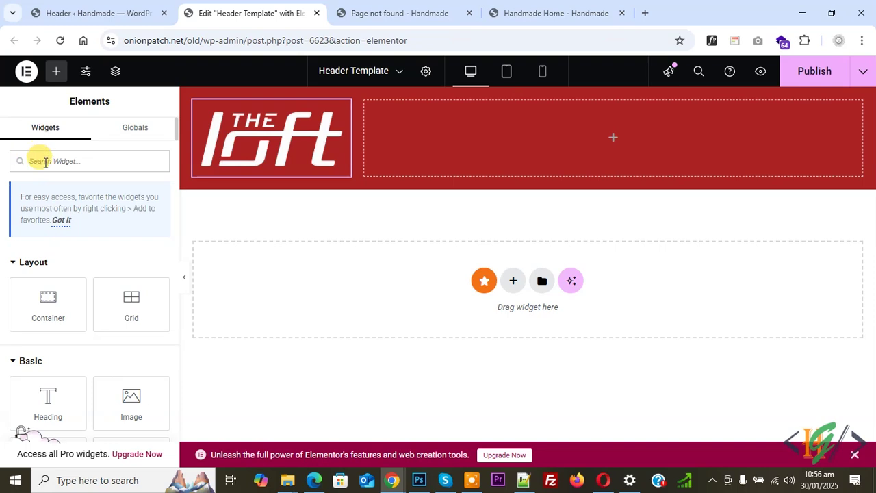
Step: Search widgets for 'menu' and drag JKit - Nav Menu into the right header column
left_click(45, 161)
type("menu")
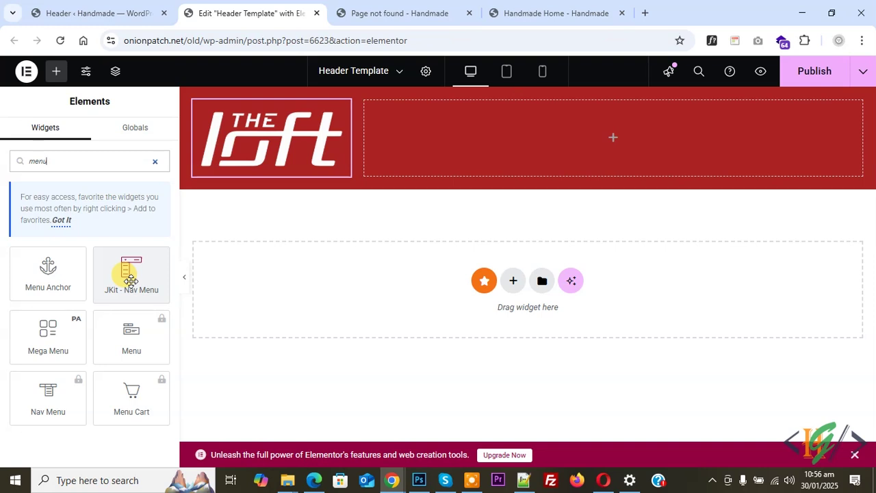
left_click_drag(130, 279, 429, 162)
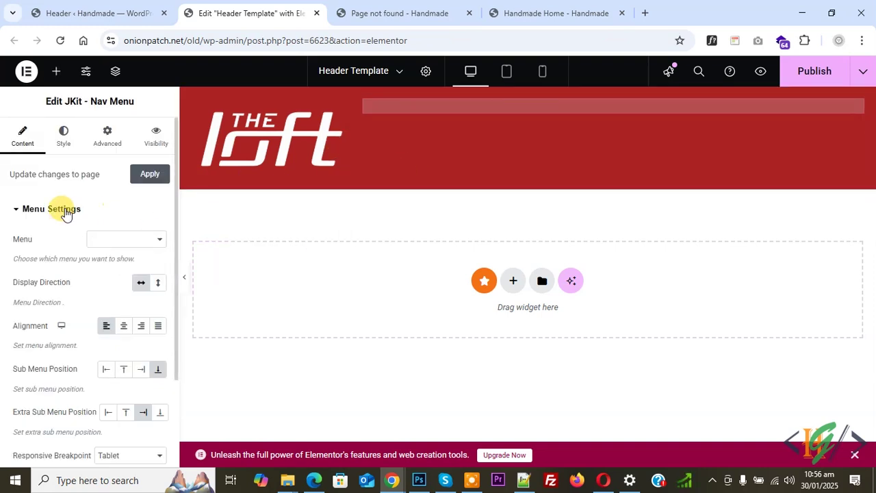
Step: Show Handmade Main Menu, right-aligned, keeping the items laid out horizontally
left_click(115, 239)
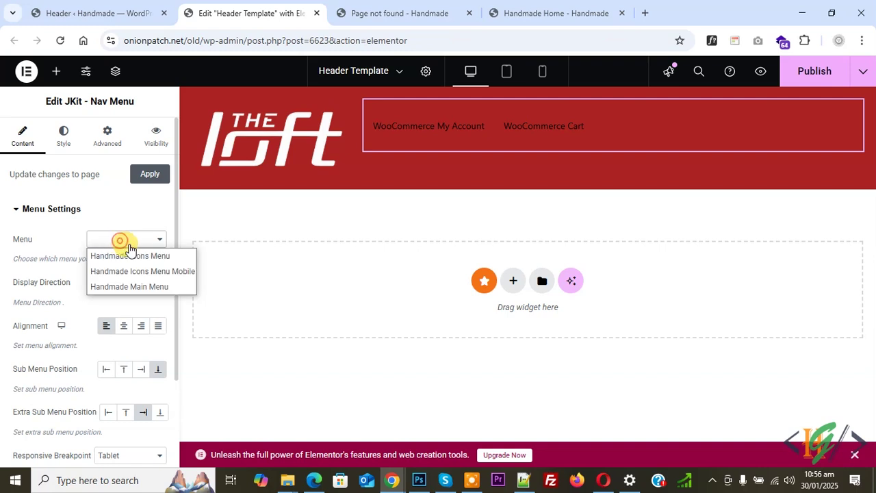
left_click(152, 286)
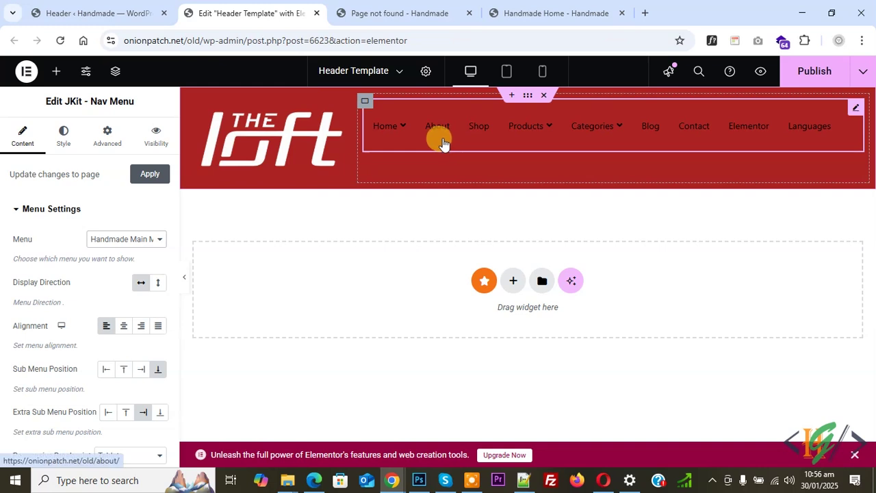
left_click(140, 329)
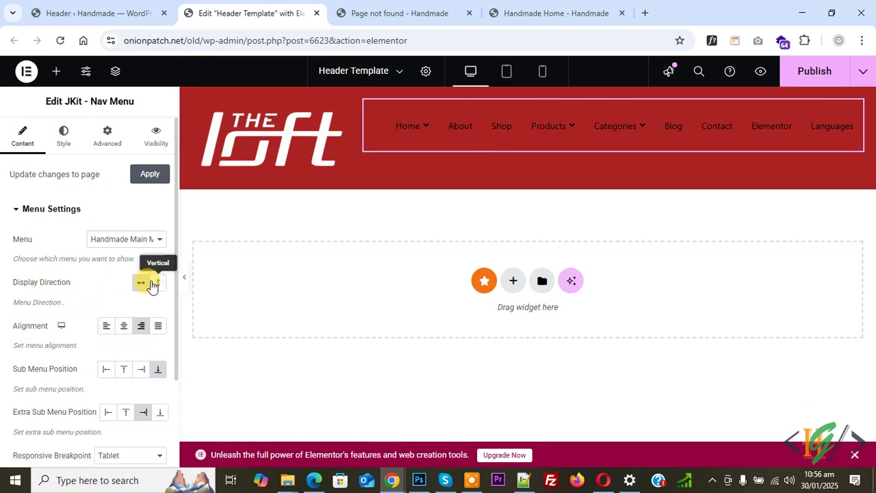
left_click(159, 286)
left_click(142, 284)
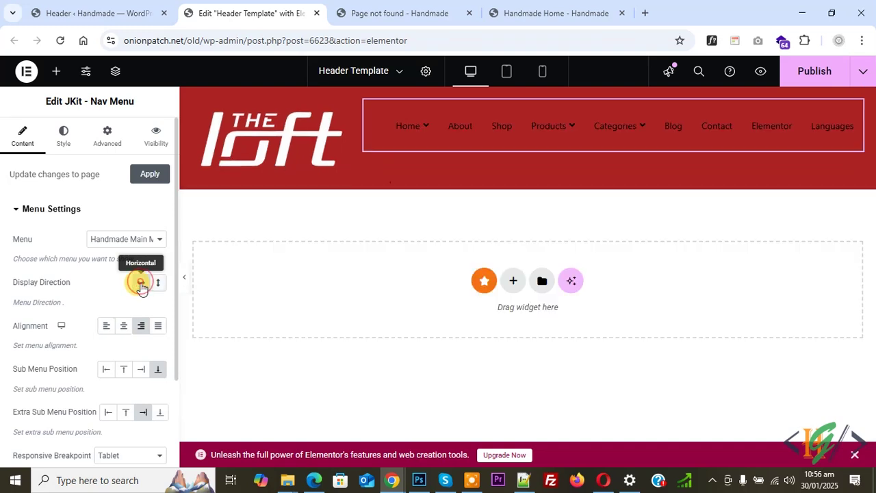
scroll(62, 274, "down", 1)
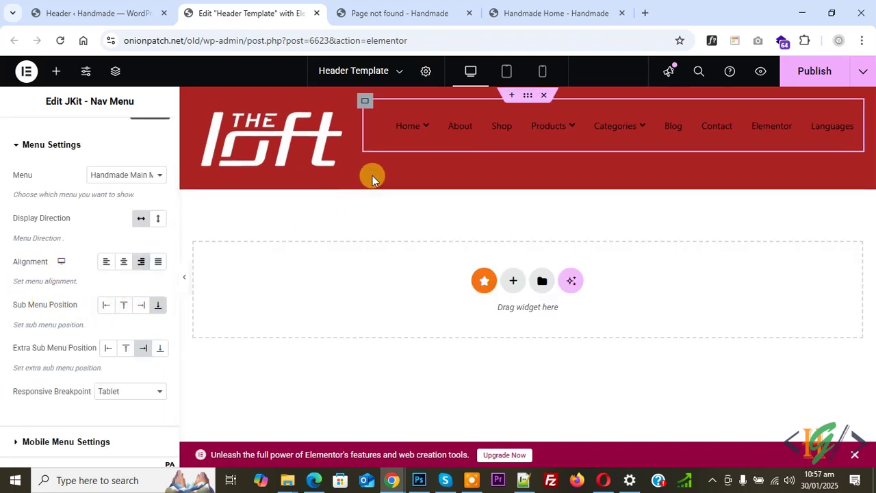
mouse_move(409, 124)
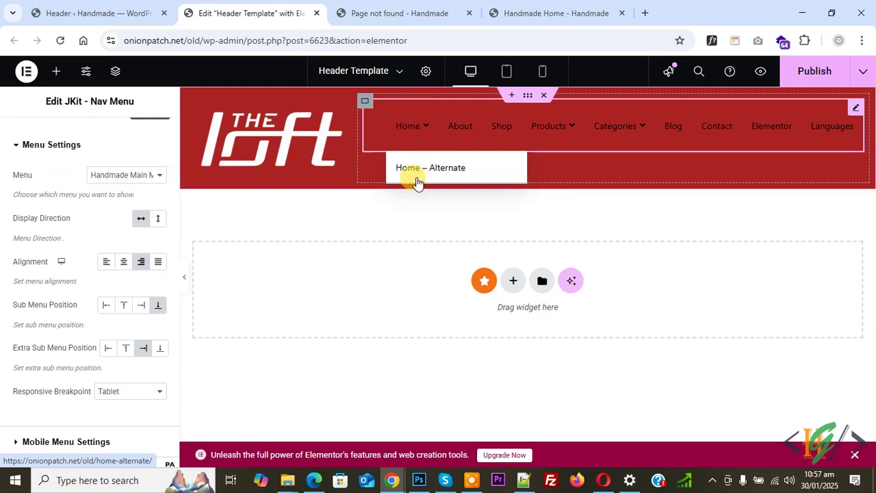
Step: Try the sub-menu directions, leaving sub-menus below and extra sub-menus opening right
left_click(123, 305)
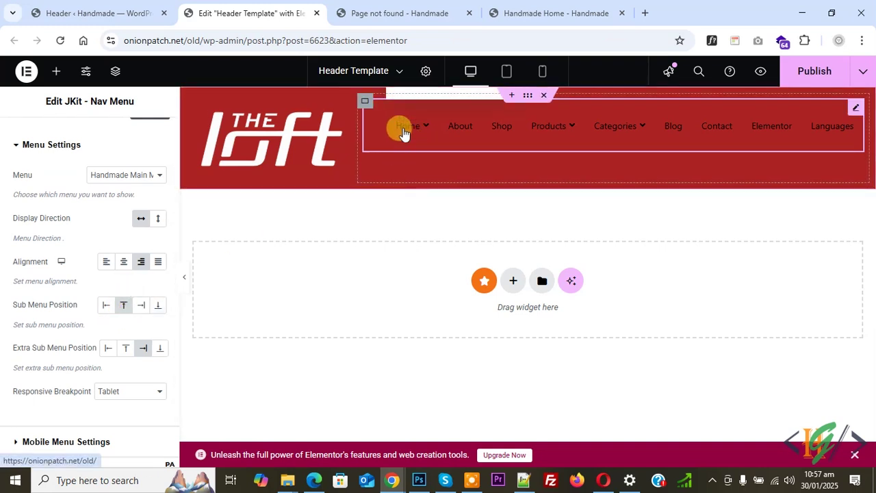
left_click(105, 304)
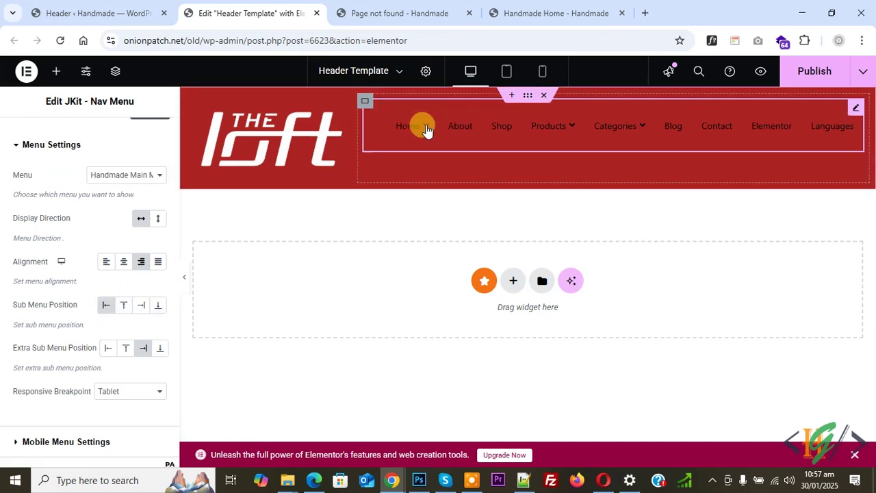
left_click(142, 306)
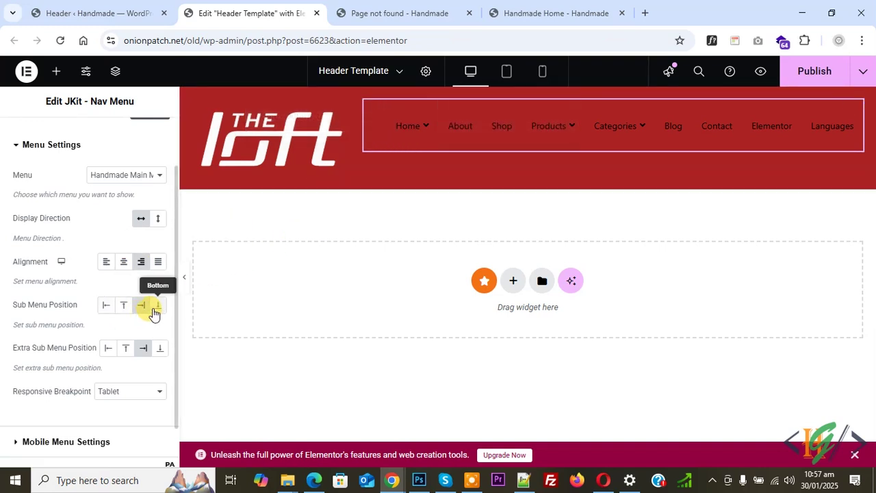
left_click(157, 307)
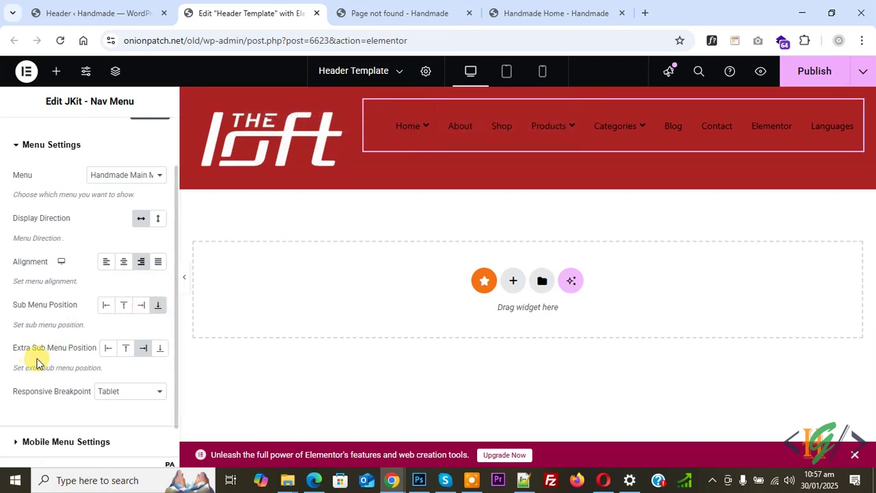
left_click(143, 351)
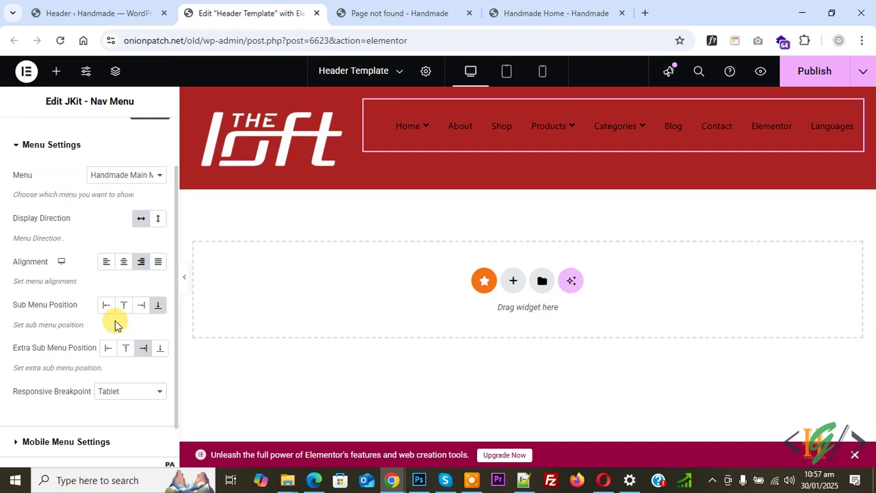
scroll(2, 328, "down", 1)
Step: Keep Tablet as the responsive breakpoint and expand Mobile Menu Settings
left_click(120, 343)
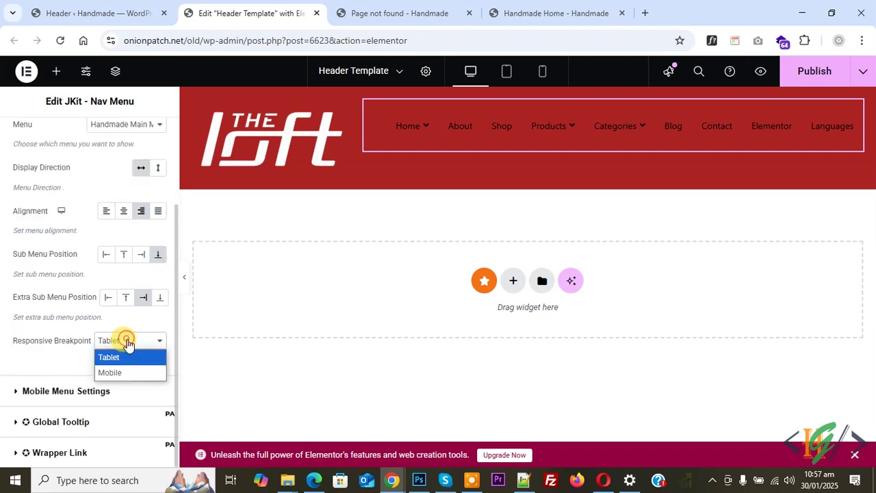
left_click(130, 355)
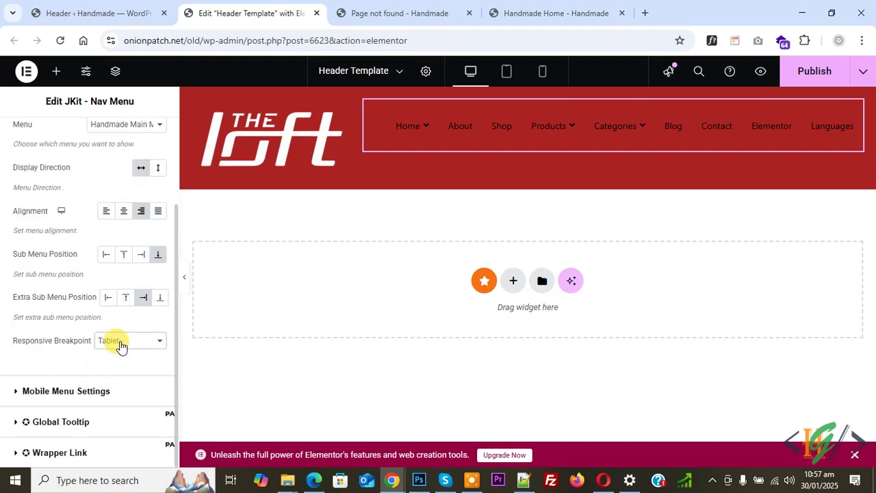
left_click(91, 398)
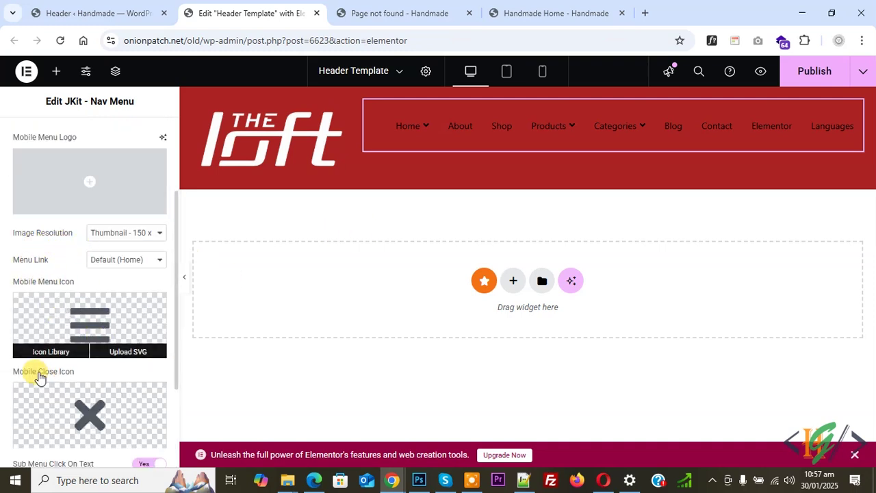
scroll(69, 341, "down", 2)
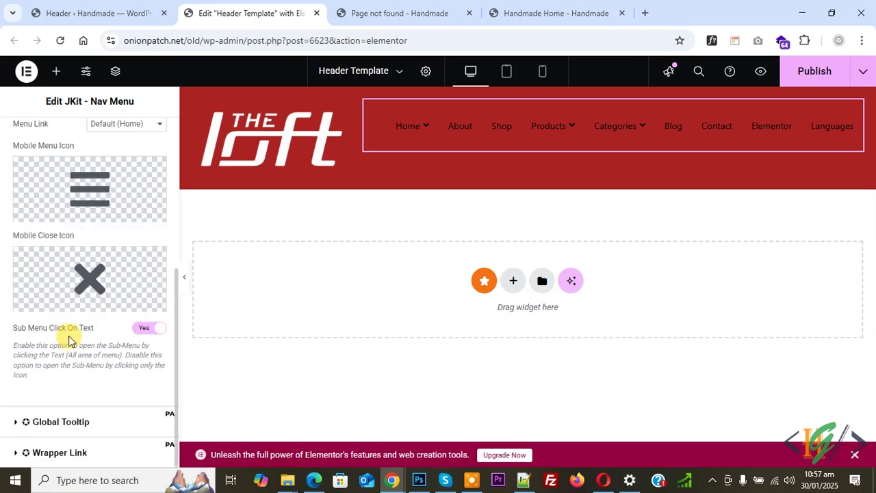
scroll(38, 335, "up", 4)
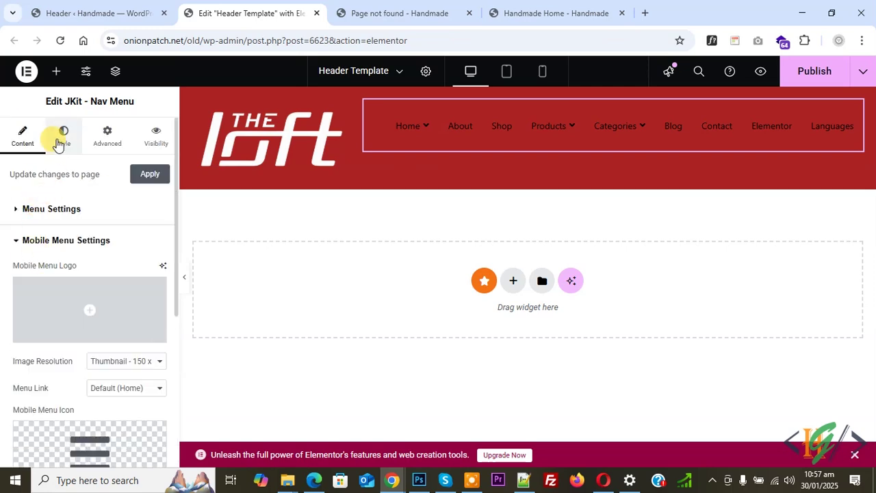
Step: Expand the nav menu's Menu Item Style section on the Style tab
left_click(59, 141)
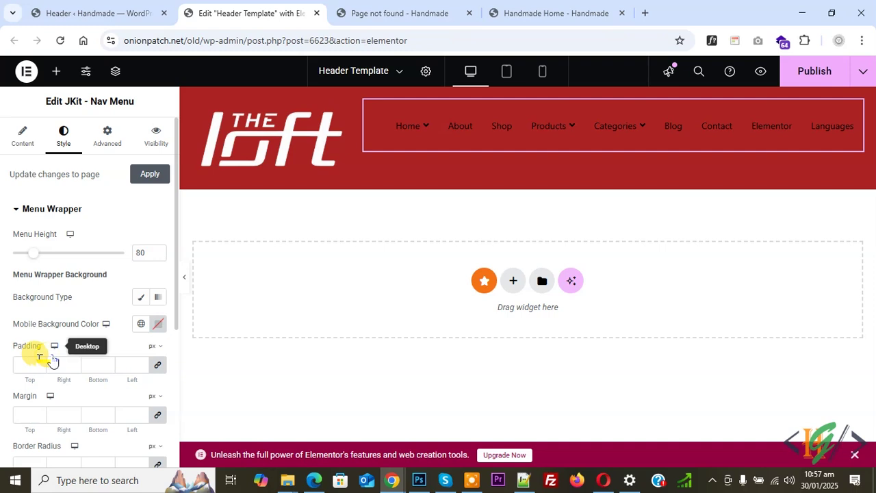
scroll(89, 312, "down", 1)
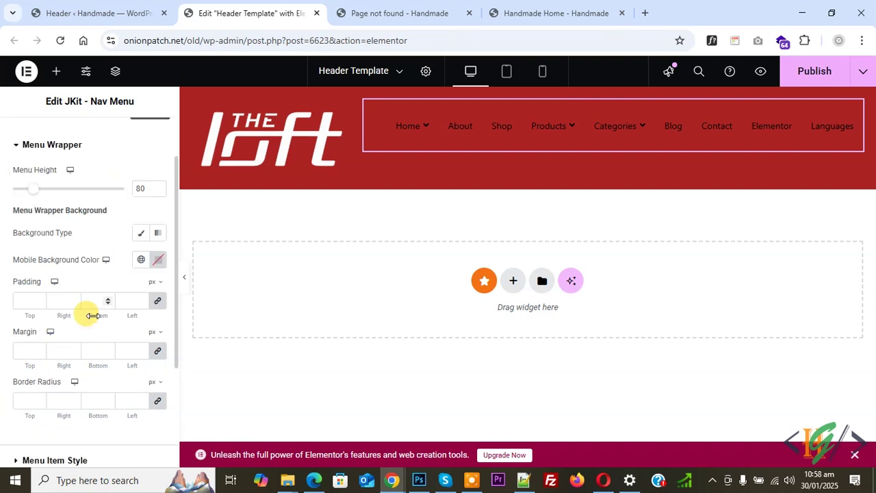
scroll(85, 370, "down", 2)
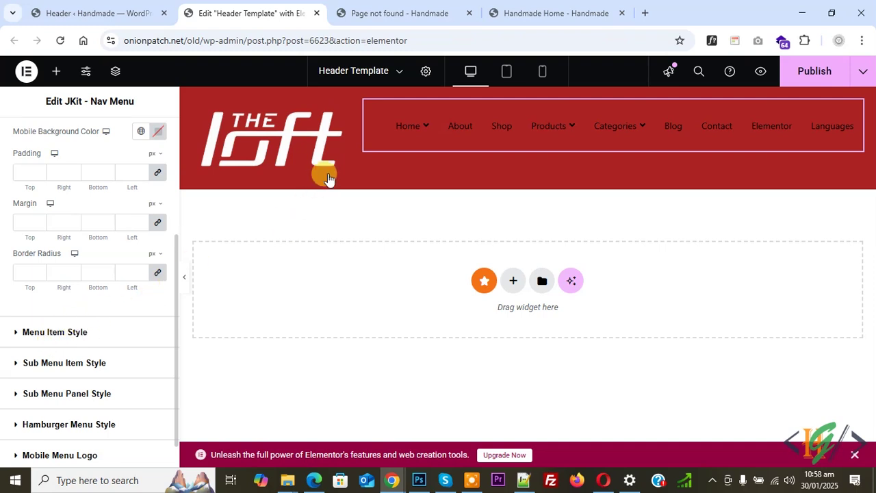
left_click(441, 127)
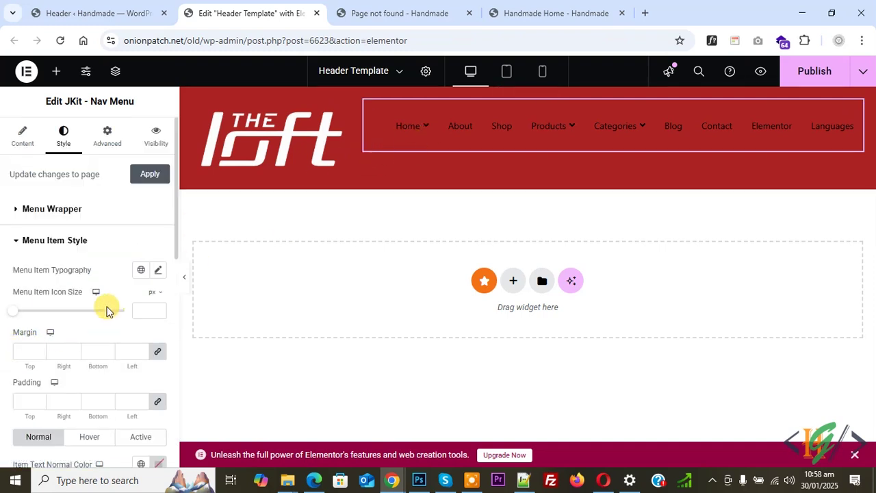
scroll(52, 357, "down", 2)
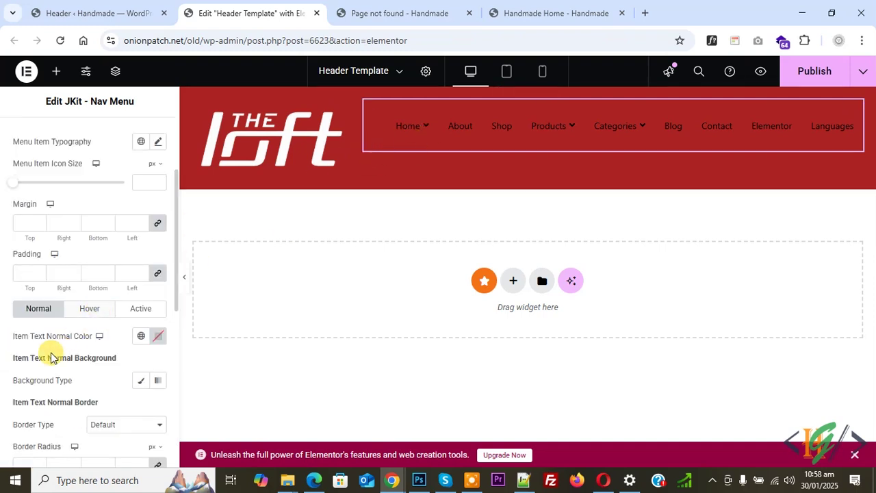
Step: Check the white #FFFFFF normal text colour, then view the Hover and Active states
left_click(158, 336)
left_click(13, 318)
left_click(83, 311)
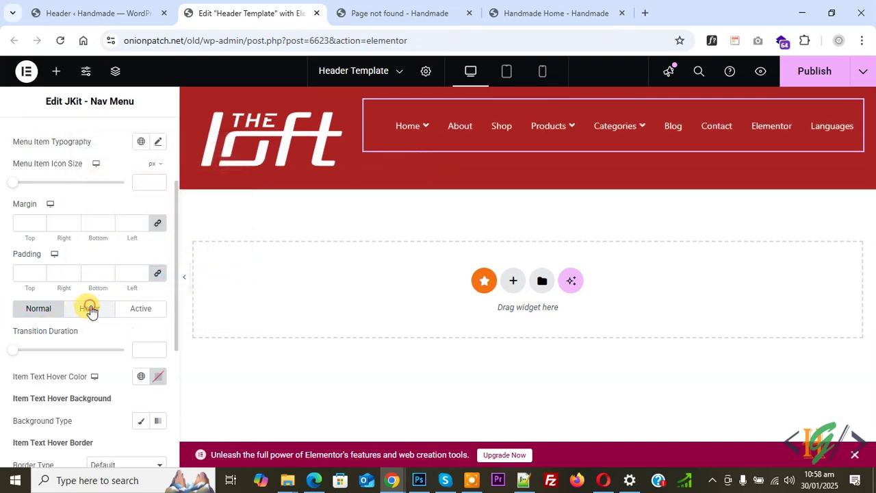
left_click(141, 310)
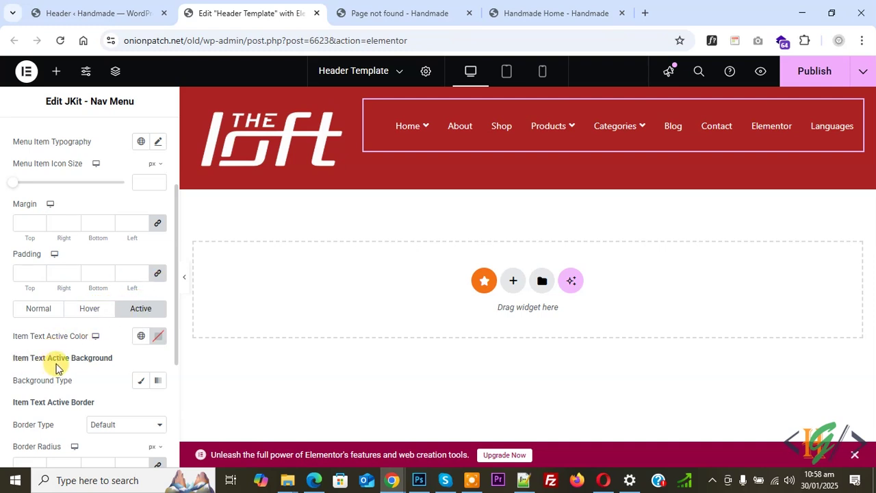
scroll(57, 365, "down", 3)
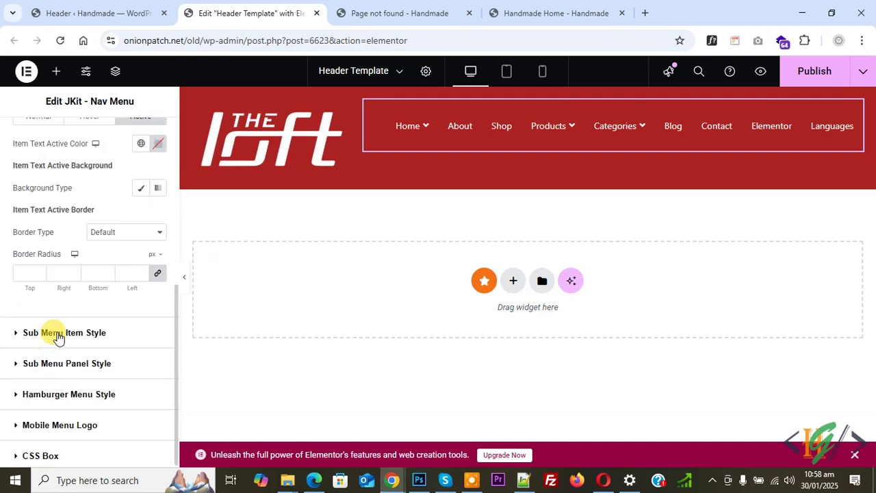
Step: Expand the nav menu's Sub Menu Item Style section
left_click(60, 334)
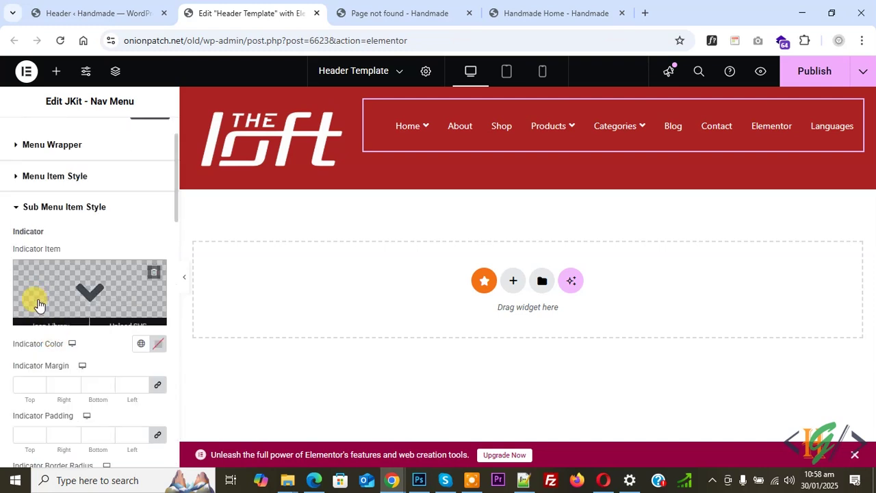
scroll(32, 254, "down", 2)
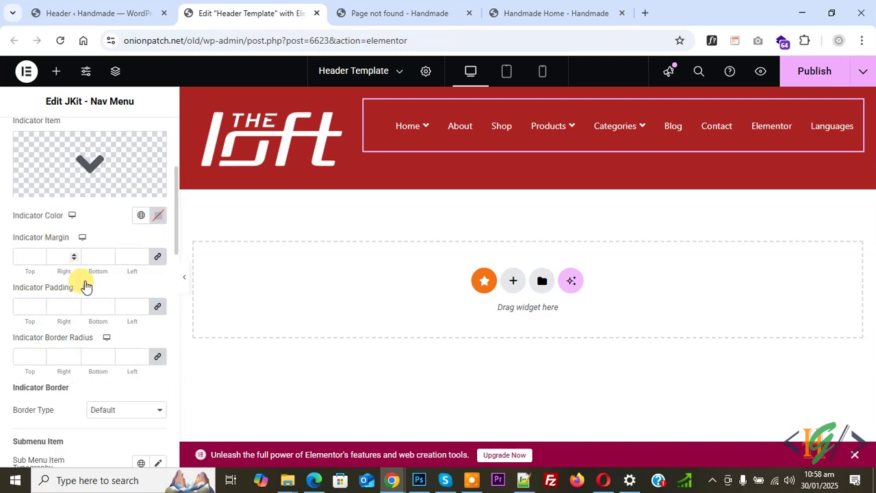
scroll(20, 329, "down", 1)
scroll(48, 349, "down", 2)
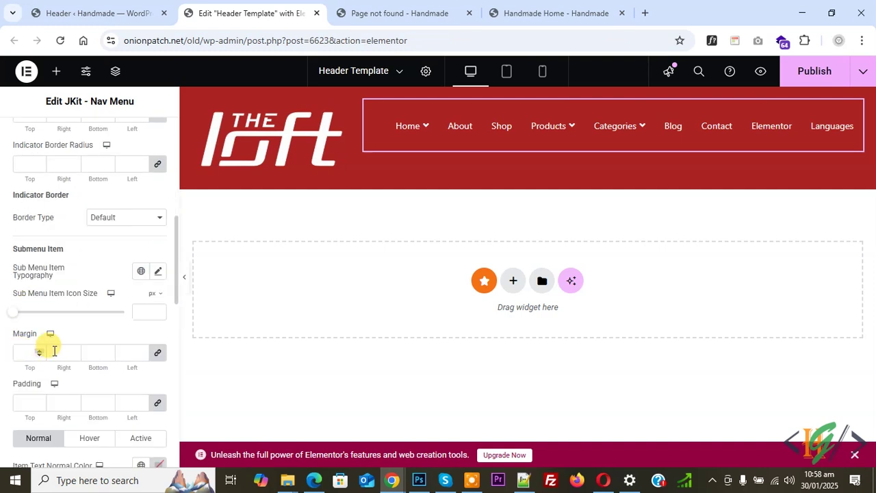
scroll(48, 346, "down", 2)
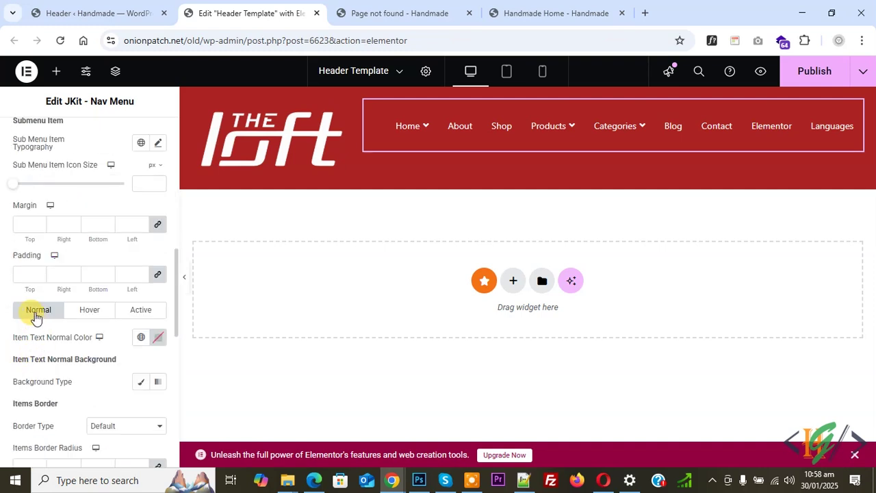
scroll(103, 317, "down", 1)
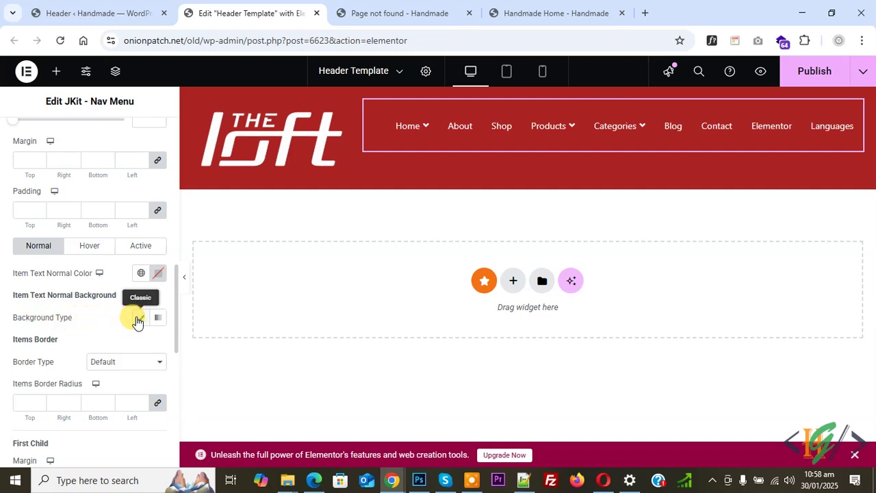
mouse_move(411, 169)
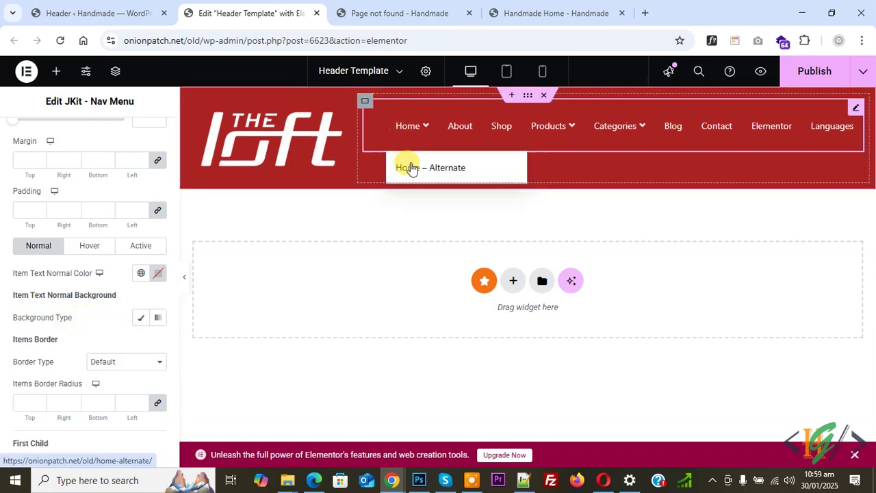
Step: Set the submenu items' normal background to Classic with colour #FFFFFF
left_click(141, 317)
left_click(148, 346)
left_click(98, 248)
mouse_move(403, 135)
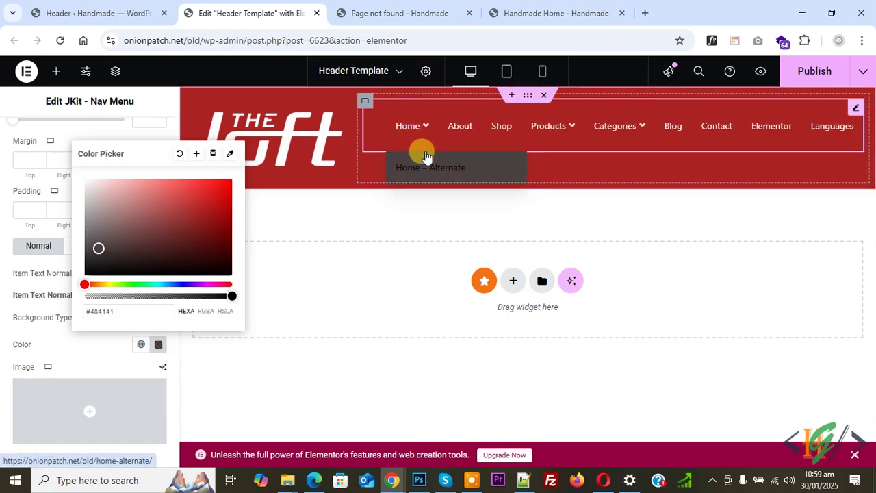
left_click(96, 182)
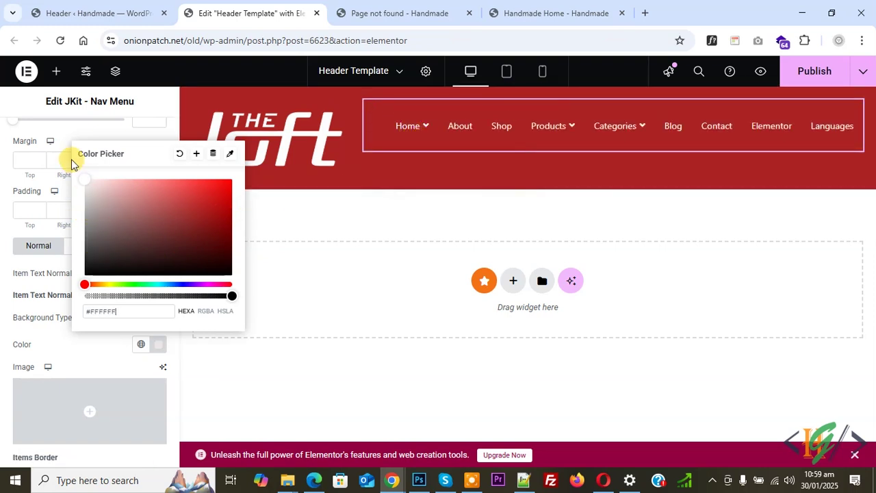
left_click(2, 264)
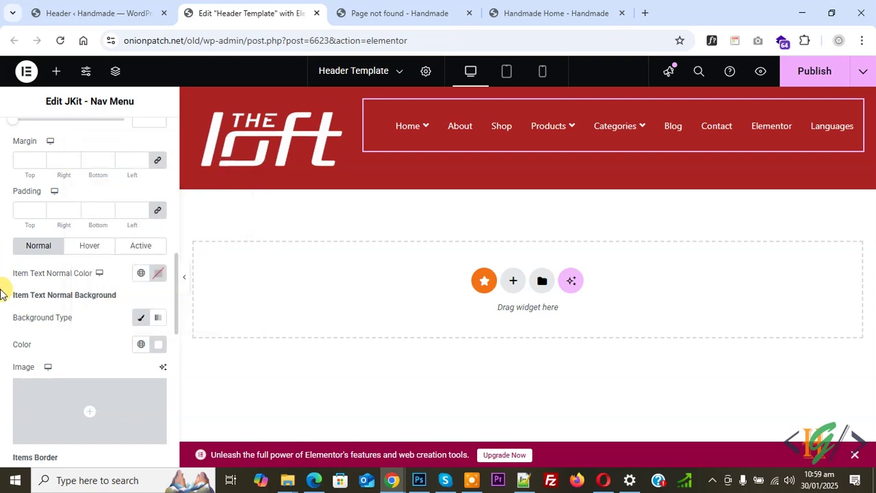
scroll(9, 301, "down", 4)
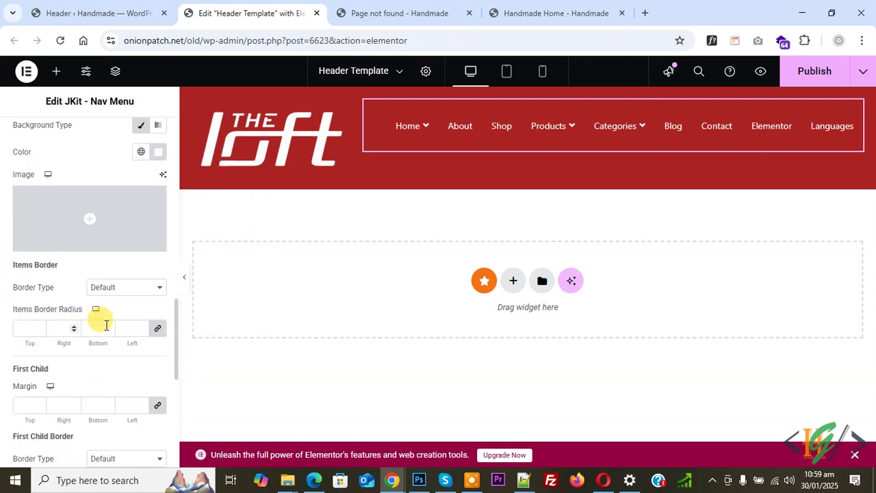
scroll(45, 361, "down", 4)
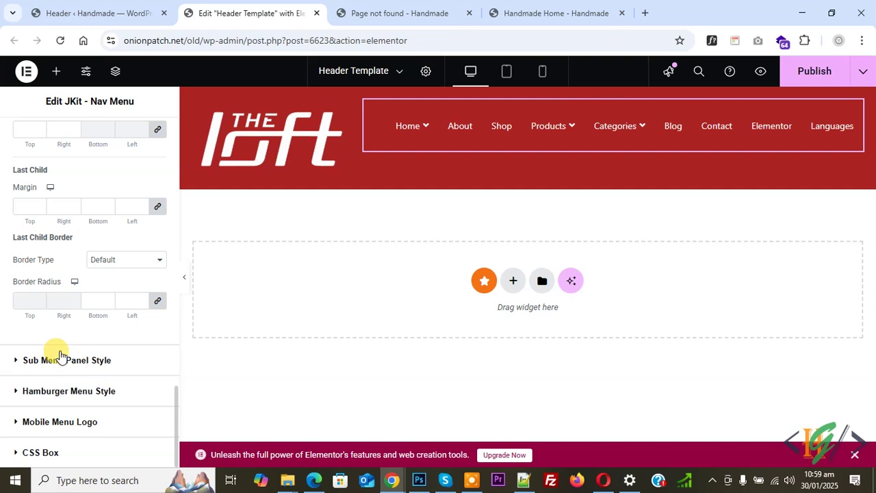
Step: Look through the nav menu's Hamburger and Mobile Menu Logo styles, then select the red header container
left_click(62, 392)
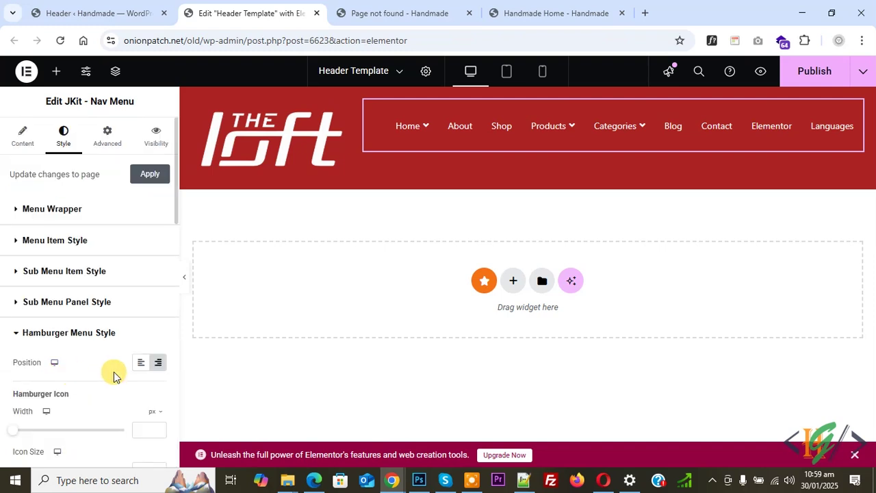
scroll(88, 363, "down", 1)
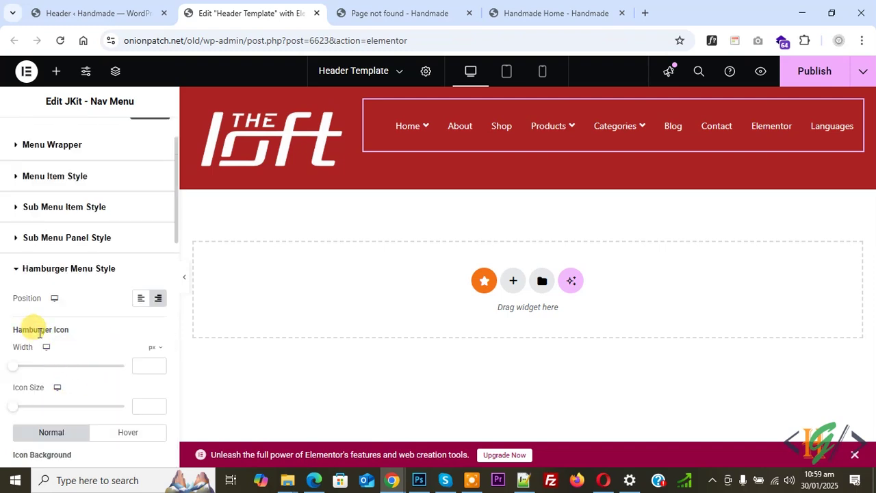
scroll(57, 387, "down", 2)
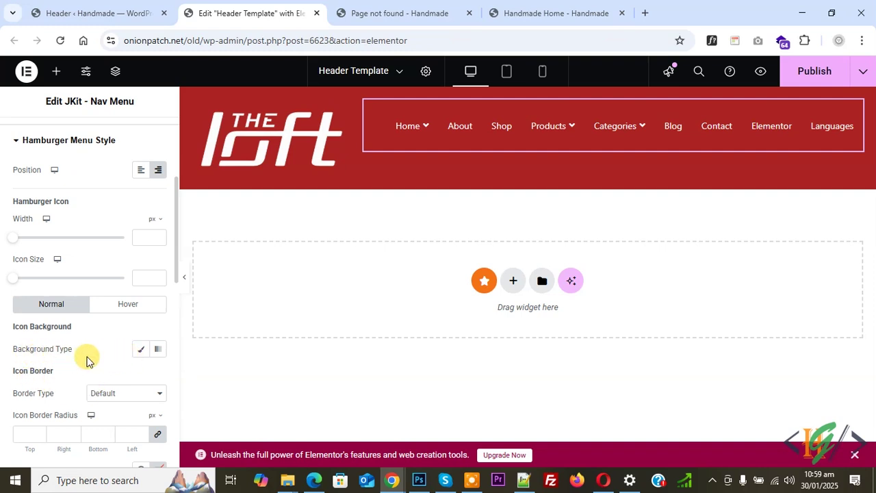
scroll(31, 343, "down", 8)
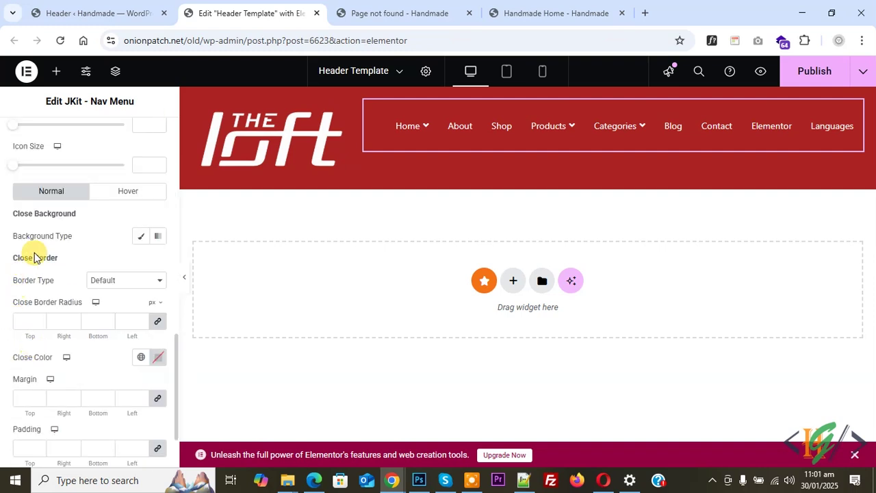
scroll(23, 254, "down", 2)
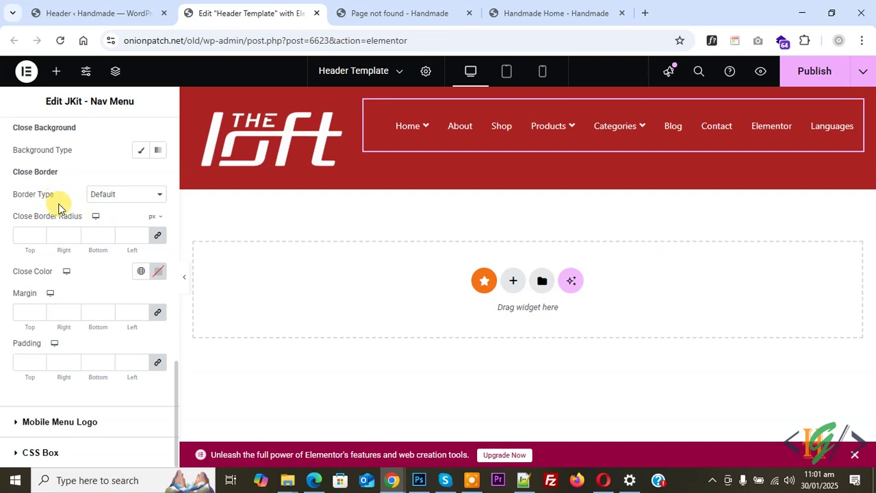
left_click(77, 420)
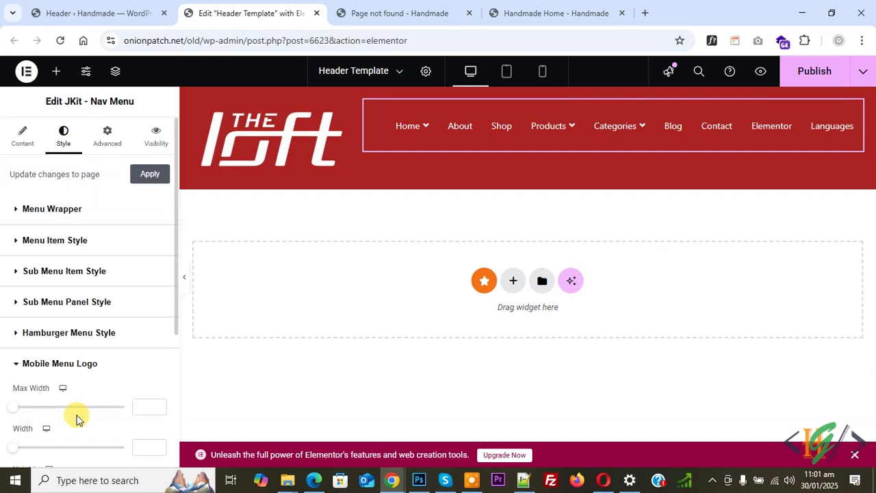
scroll(58, 325, "down", 3)
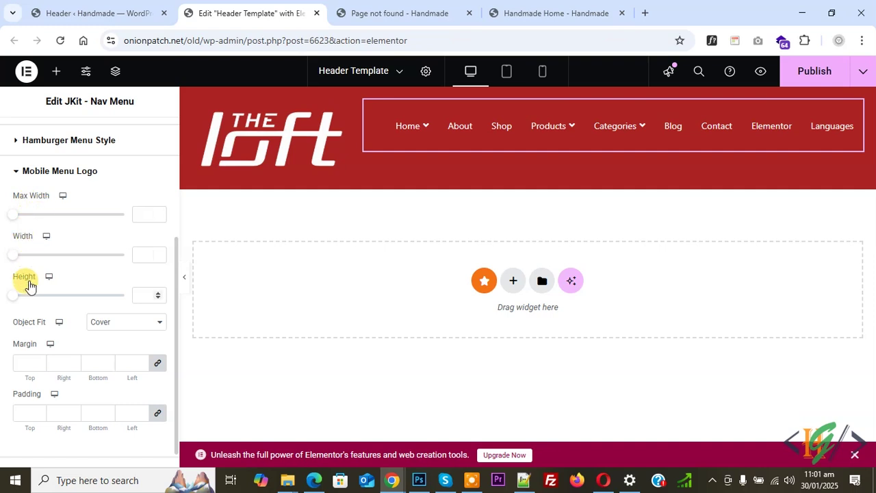
scroll(48, 282, "down", 1)
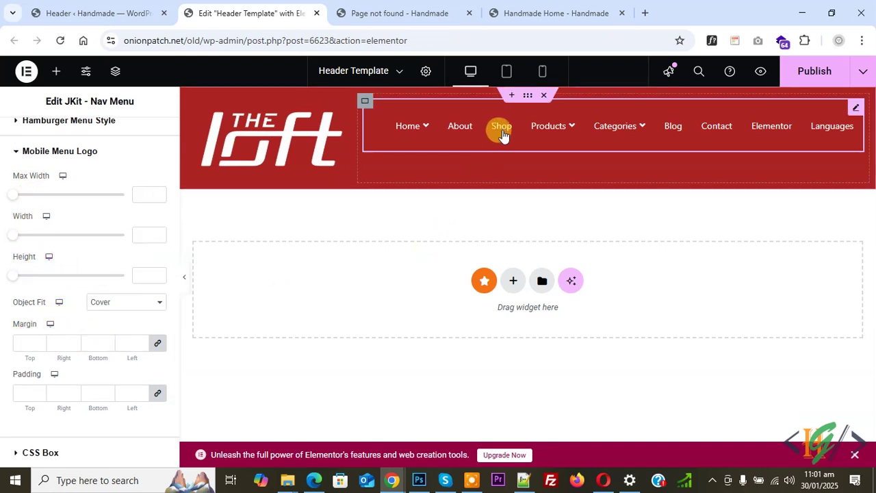
left_click(528, 96)
mouse_move(427, 149)
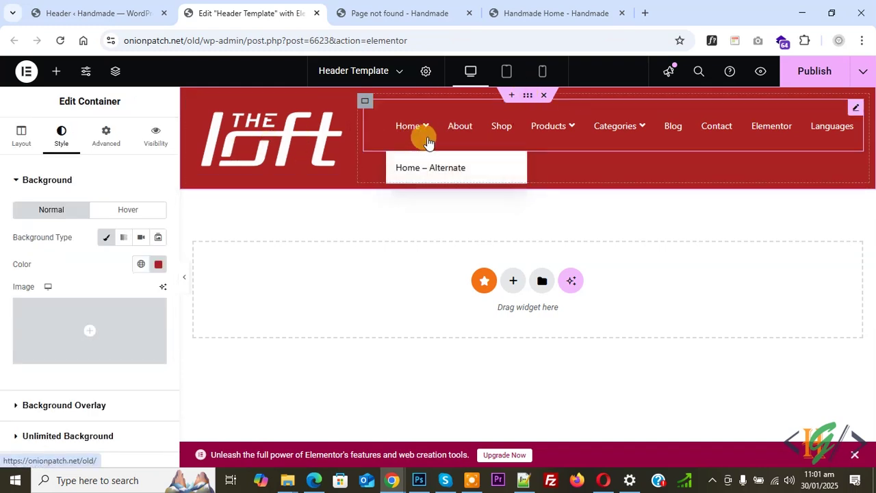
Step: Set the header container's Align Items to Center so the logo and menu line up
left_click(23, 135)
scroll(38, 226, "down", 2)
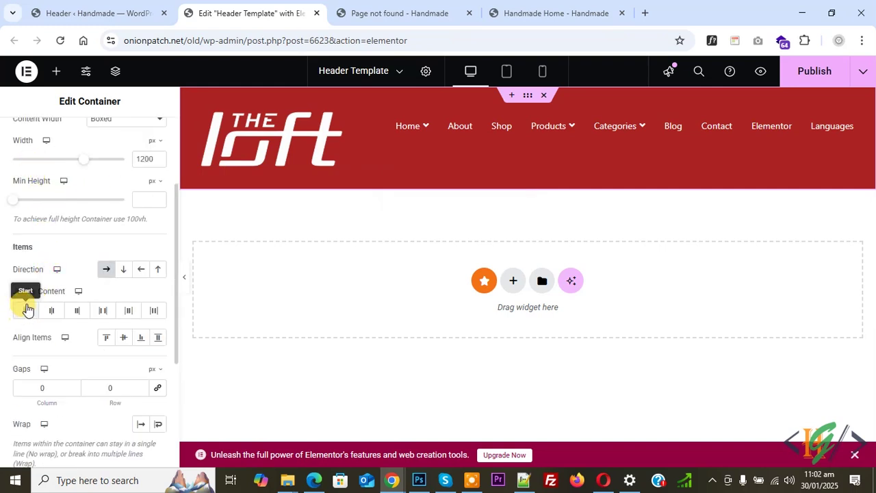
left_click(130, 341)
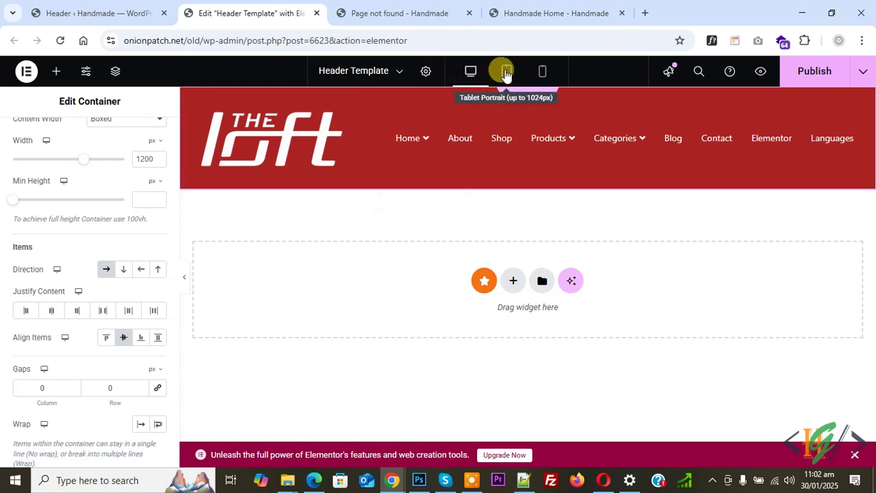
Step: In mobile preview, set the logo container's width to 40%
left_click(541, 72)
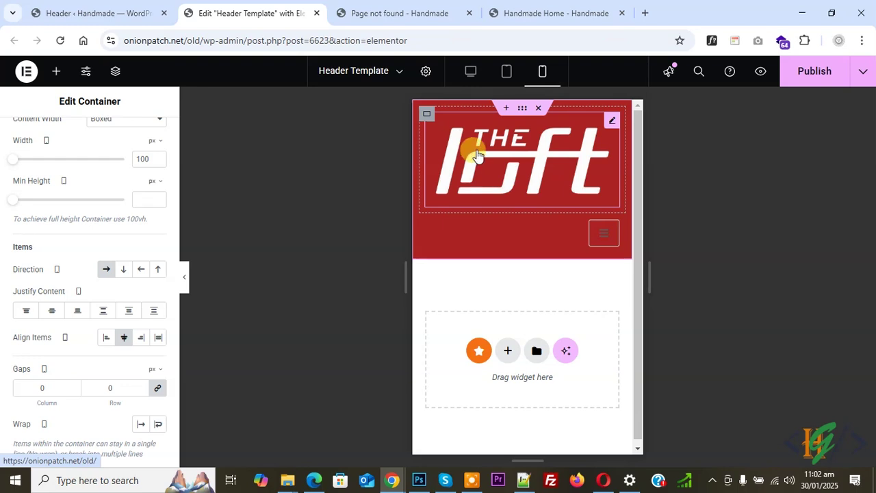
left_click(426, 115)
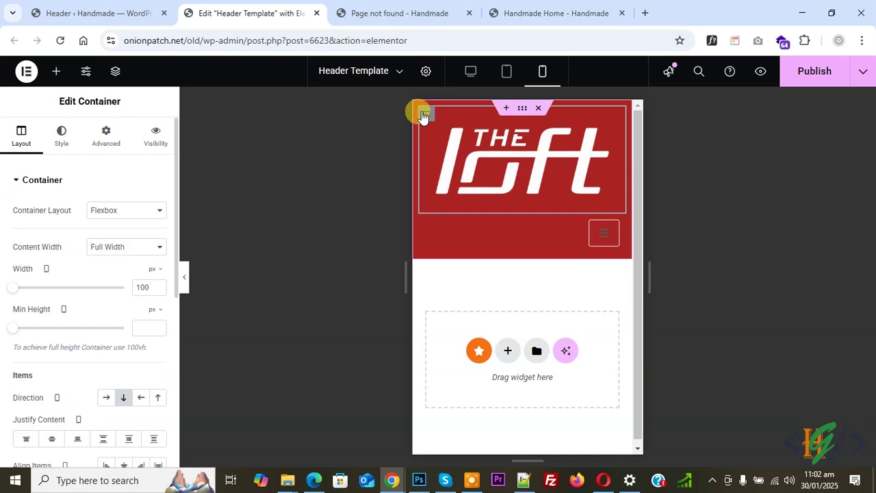
left_click(152, 272)
left_click(154, 289)
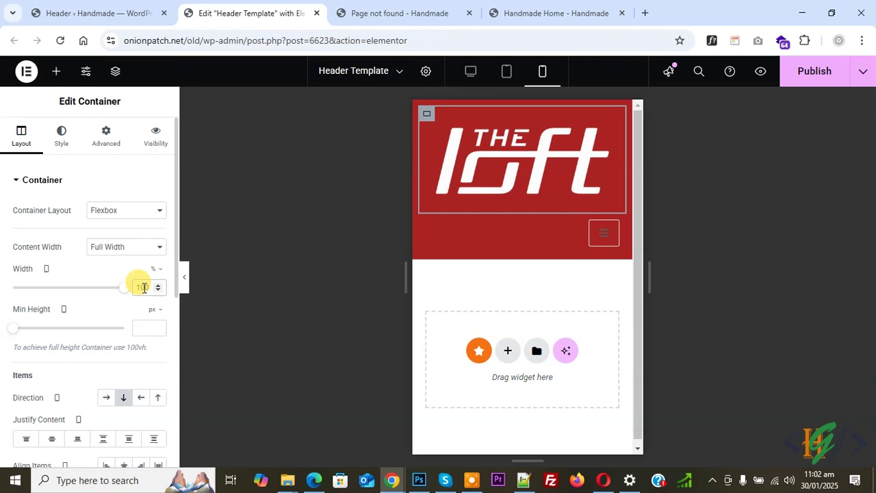
type("25")
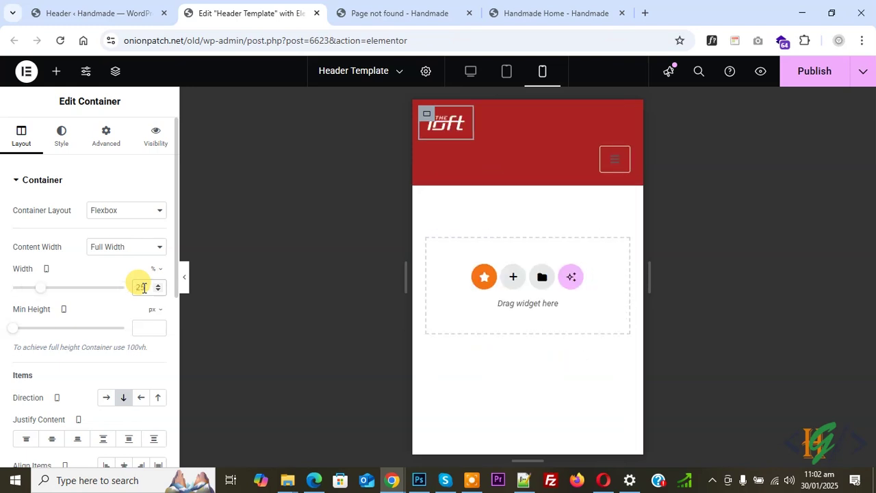
key("Up")
key("Up")
key("Up")
key("Up")
key("Up")
key("Up")
key("Up")
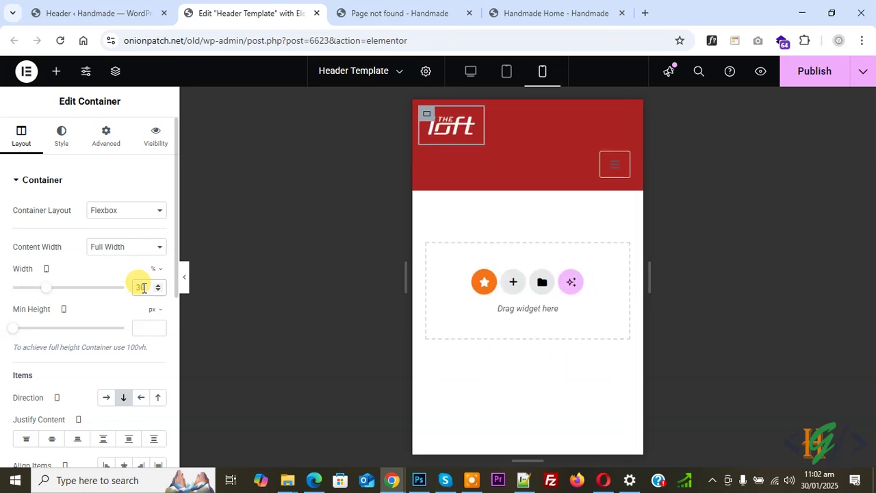
key("Up")
key("Up")
key("Up")
key("Up")
key("Up")
key("Up")
key("Up")
key("Up")
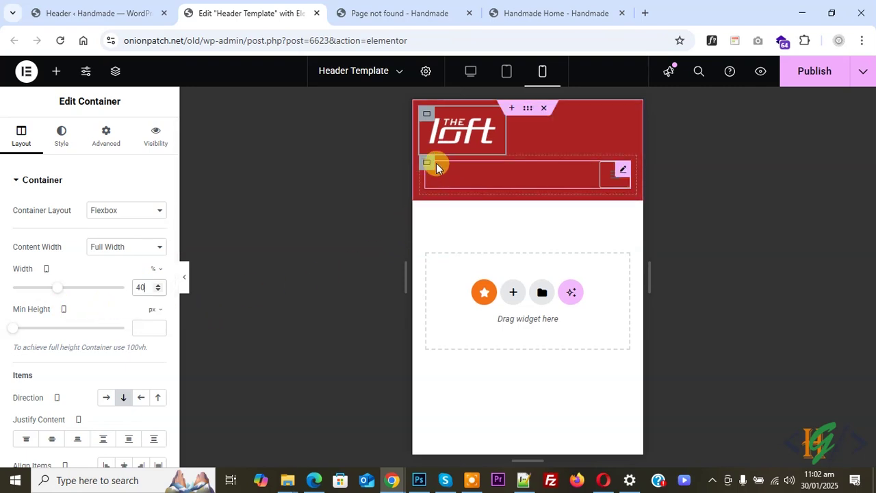
left_click(426, 164)
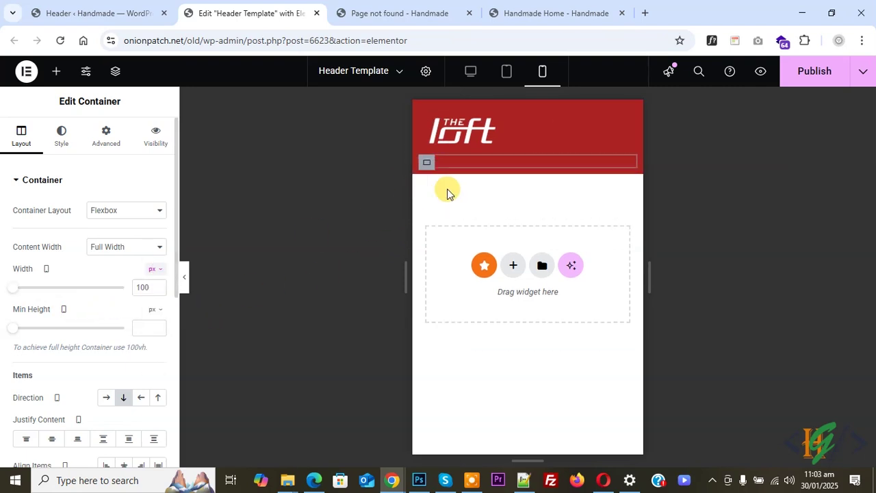
Step: Set the menu container's width to 60% on mobile
left_click(152, 290)
left_click(142, 286)
type("60")
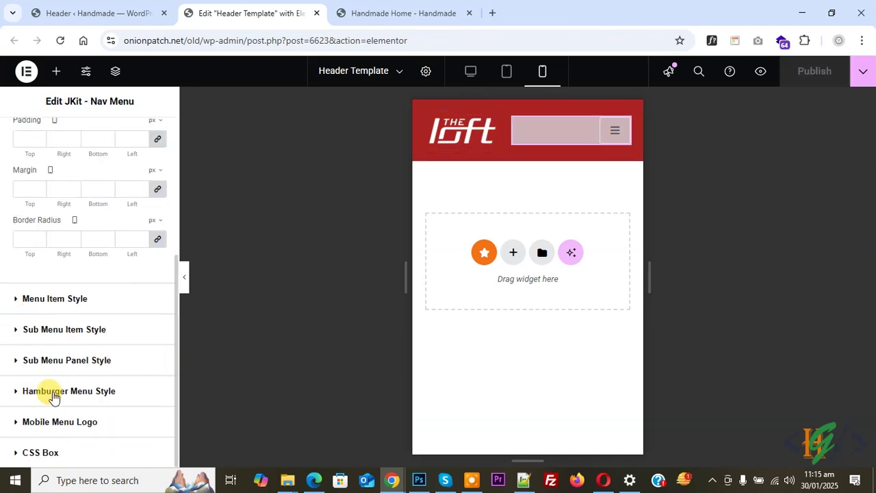
Step: Make the hamburger icon colour white (#FFFFFF)
left_click(53, 391)
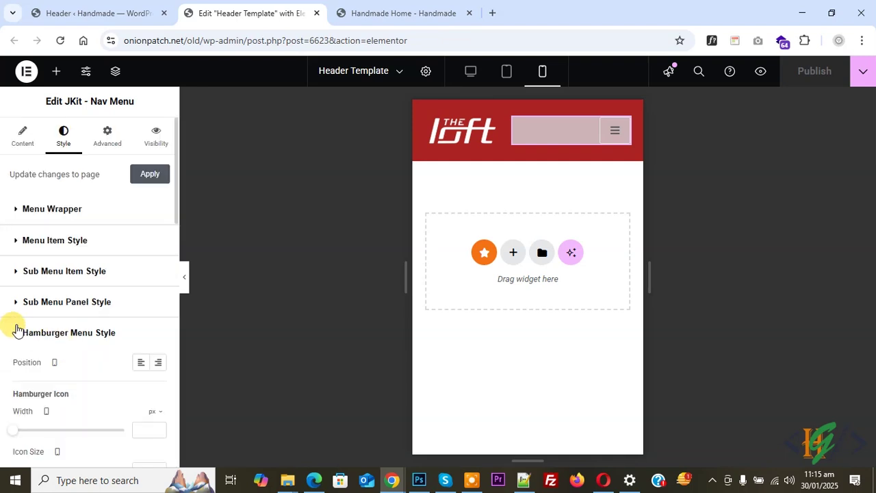
scroll(36, 349, "down", 1)
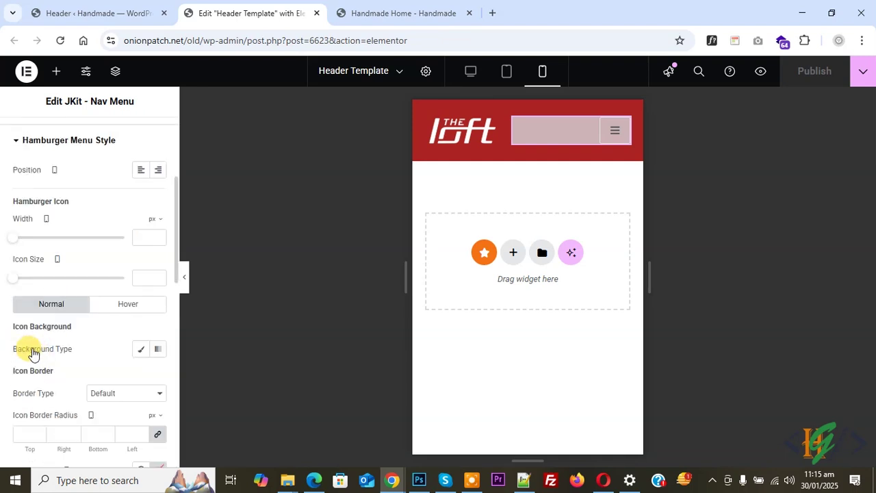
scroll(113, 343, "down", 1)
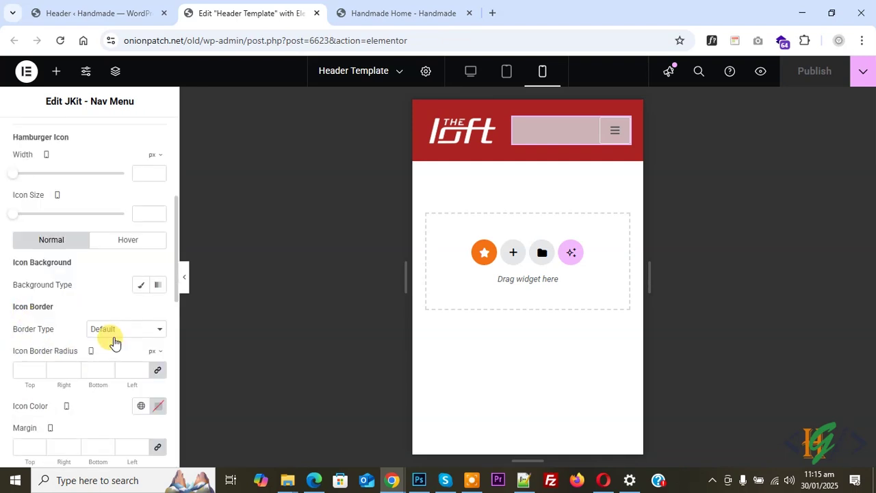
scroll(111, 344, "down", 1)
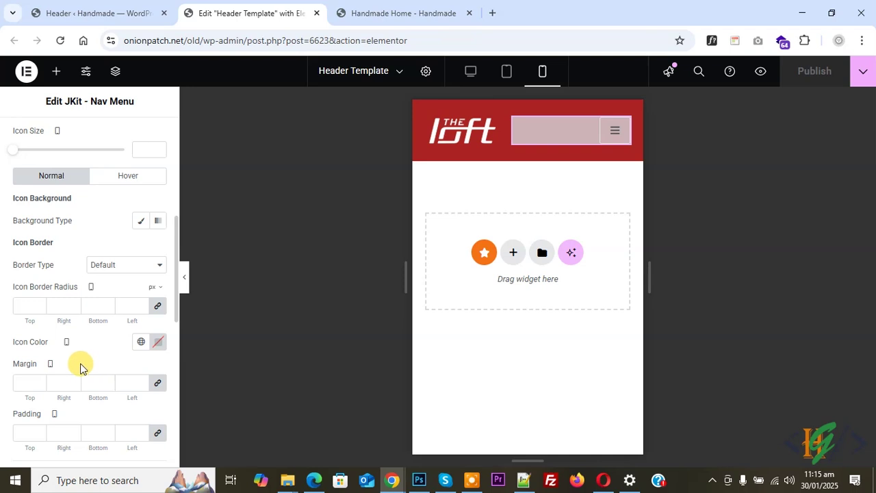
left_click(157, 342)
left_click_drag(127, 207, 6, 108)
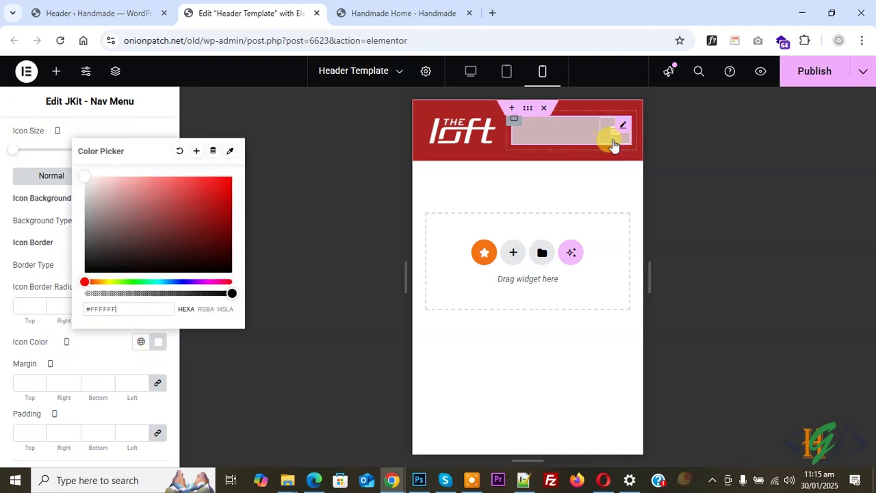
left_click(73, 297)
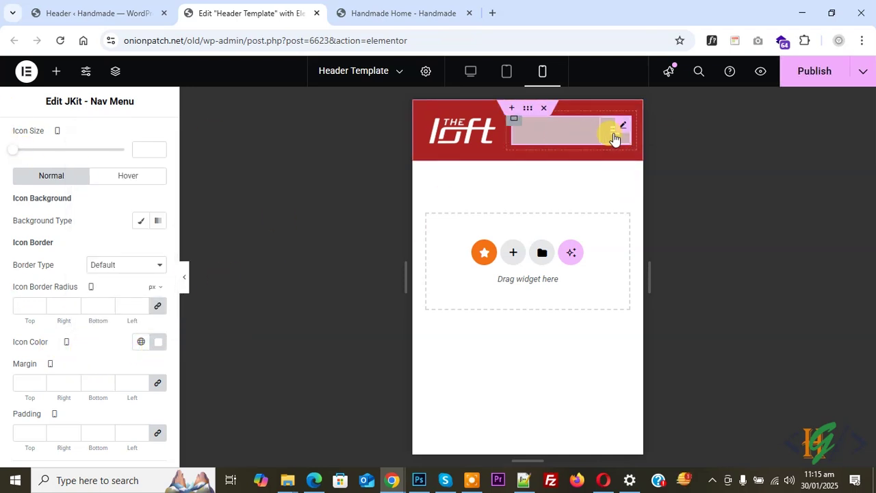
Step: Set the hamburger icon's border type to None, checking its hover state
left_click(102, 265)
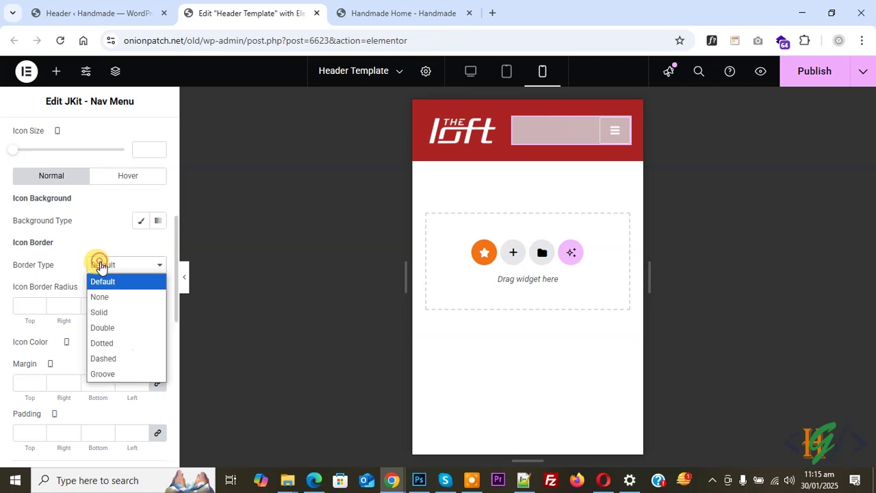
left_click(100, 297)
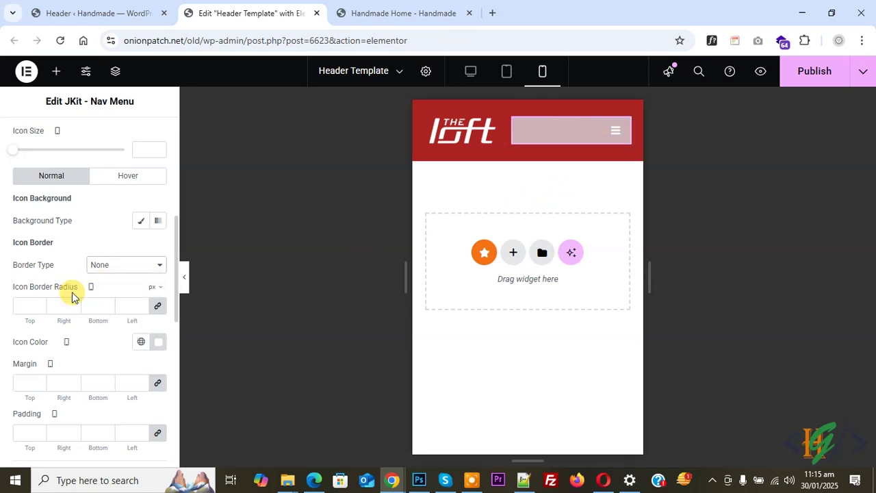
scroll(70, 294, "up", 1)
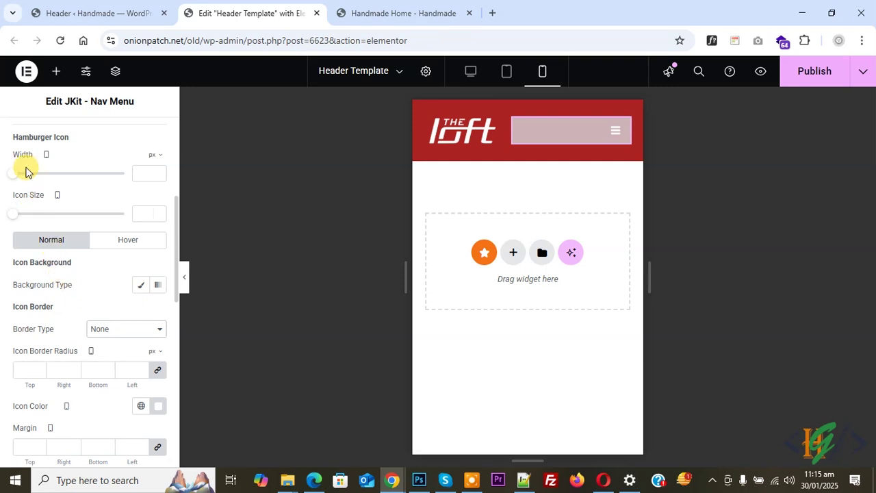
scroll(58, 233, "down", 1)
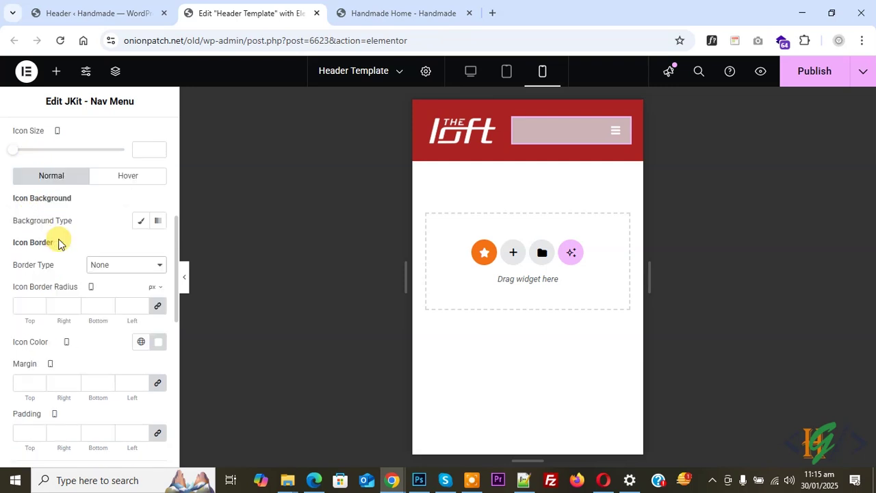
left_click(127, 179)
left_click(45, 178)
scroll(48, 233, "down", 2)
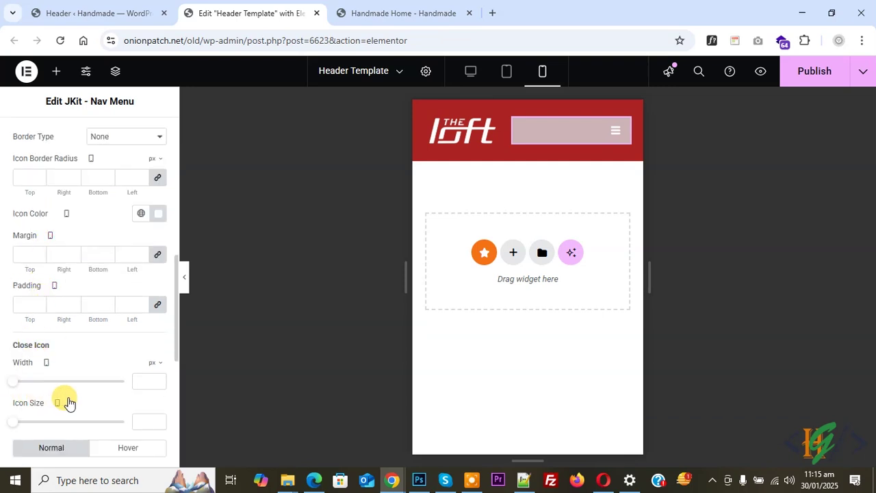
Step: Open the mobile menu preview and give the Menu Wrapper a red #DE0000 mobile background
left_click(611, 137)
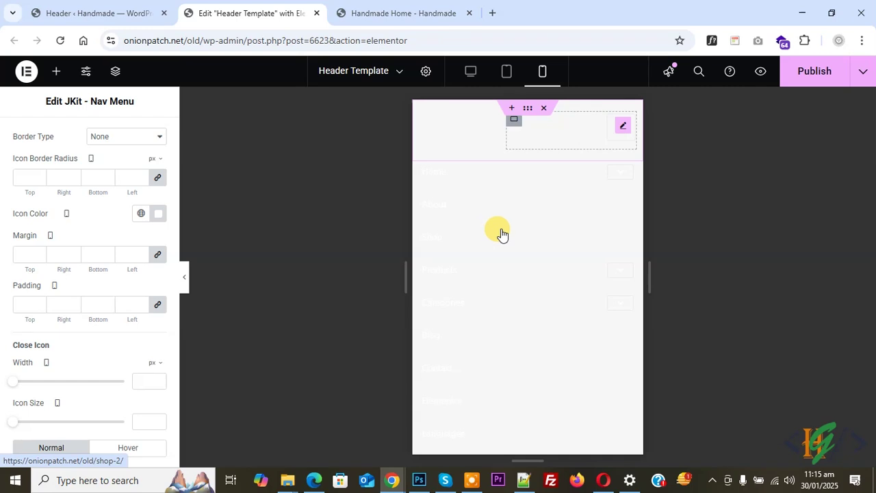
scroll(53, 248, "up", 6)
scroll(58, 352, "down", 5)
scroll(59, 354, "up", 4)
scroll(48, 310, "up", 1)
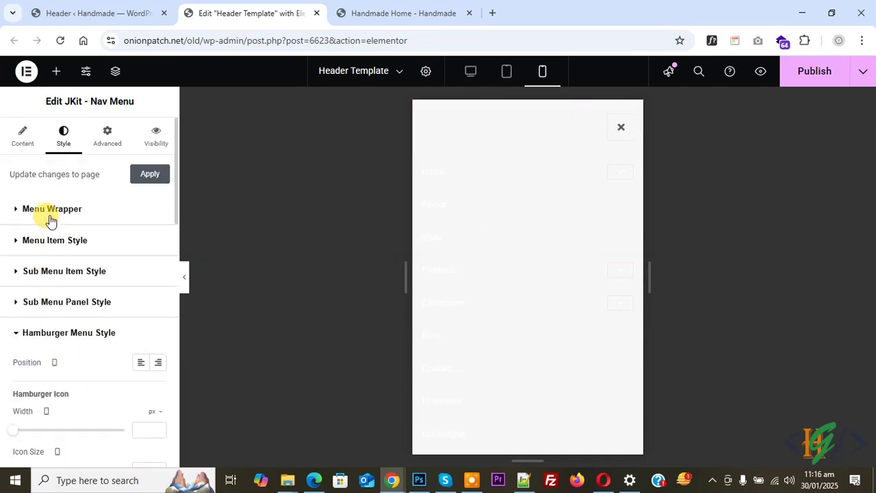
left_click(51, 210)
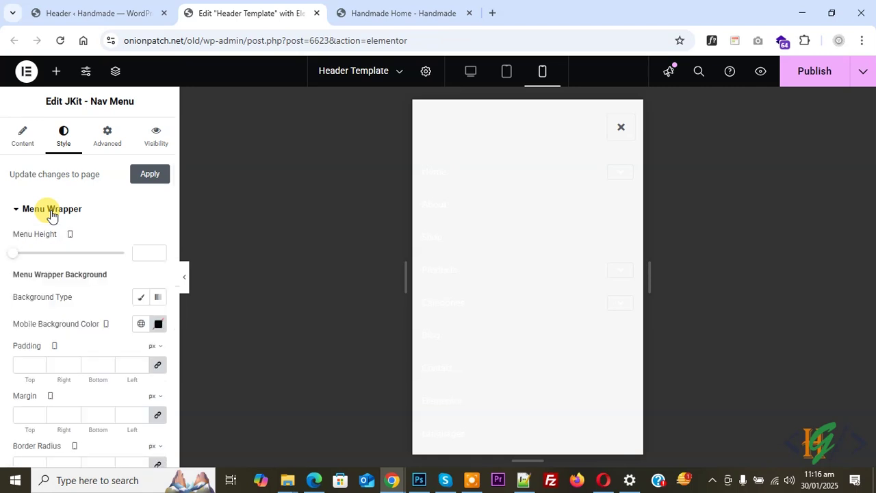
scroll(58, 221, "down", 1)
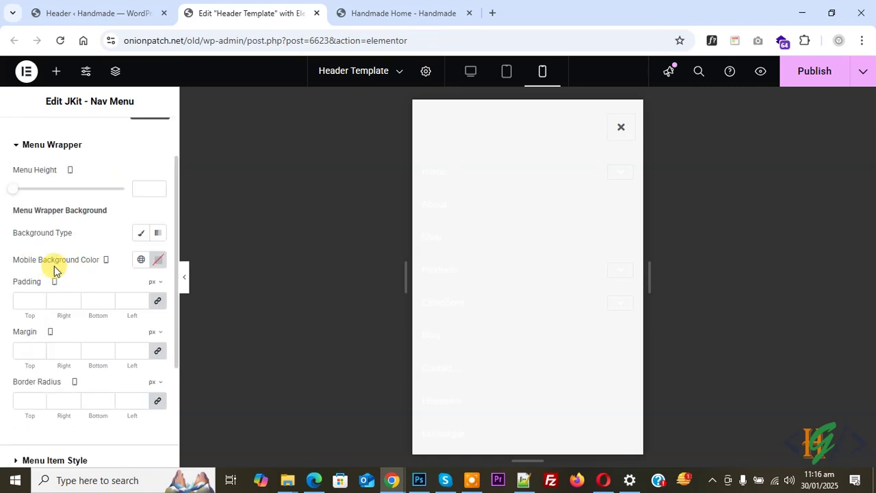
left_click(157, 260)
mouse_move(176, 313)
left_mouse_down()
mouse_move(221, 323)
mouse_move(234, 310)
mouse_move(196, 333)
mouse_move(234, 313)
mouse_move(217, 322)
mouse_move(234, 324)
left_mouse_up()
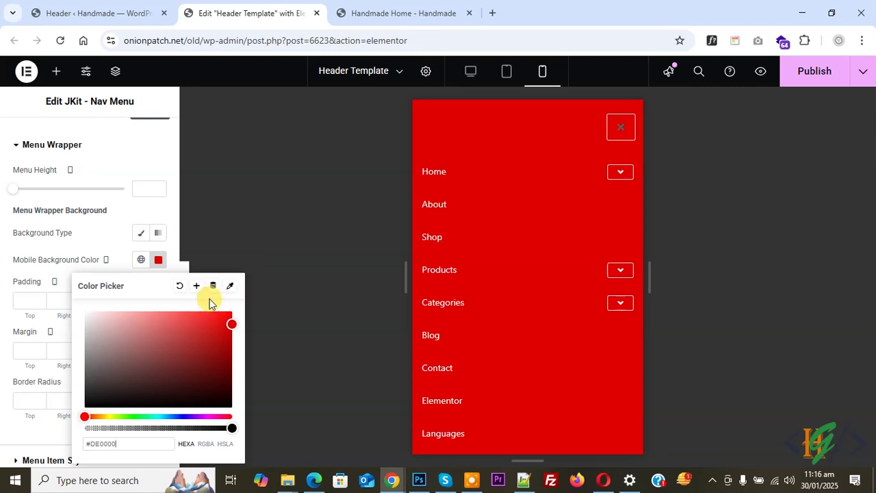
left_click(1, 306)
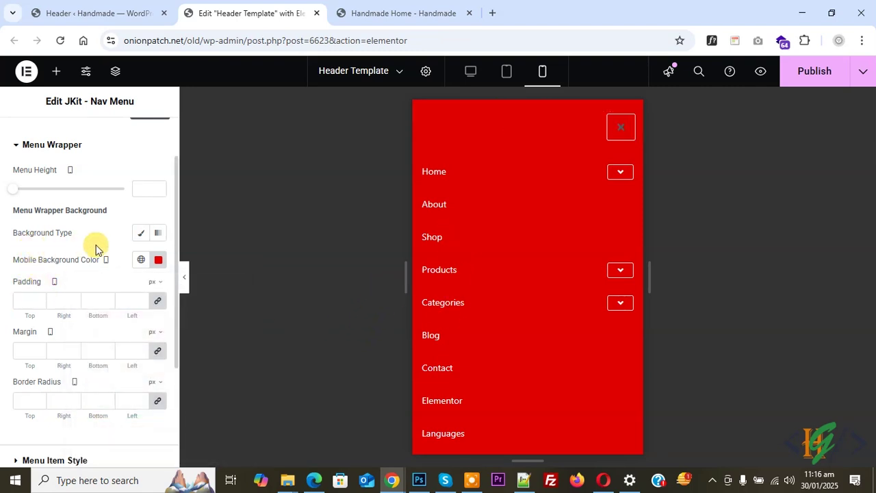
scroll(21, 274, "down", 3)
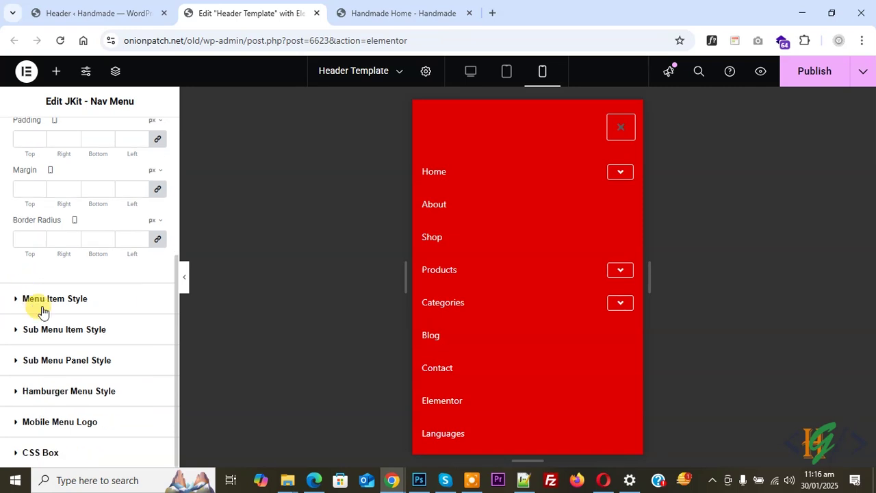
Step: Set the Menu Item Typography size to 18 px for the mobile menu links
left_click(46, 301)
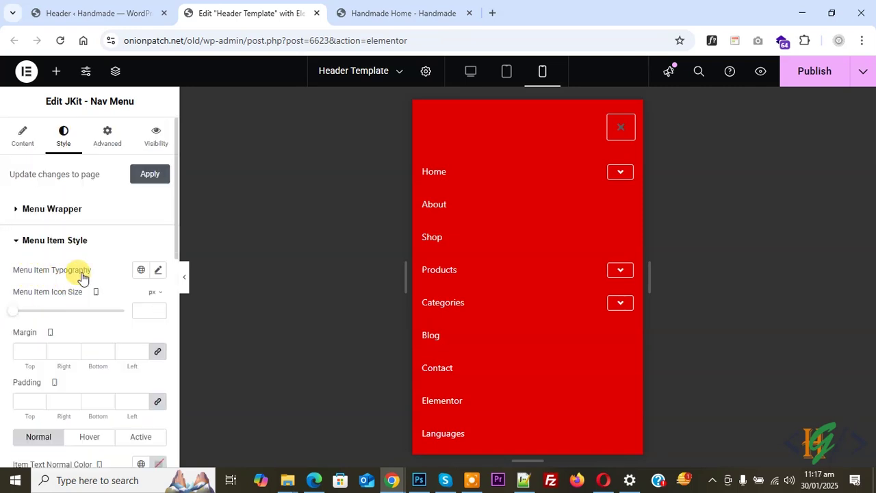
left_click(158, 270)
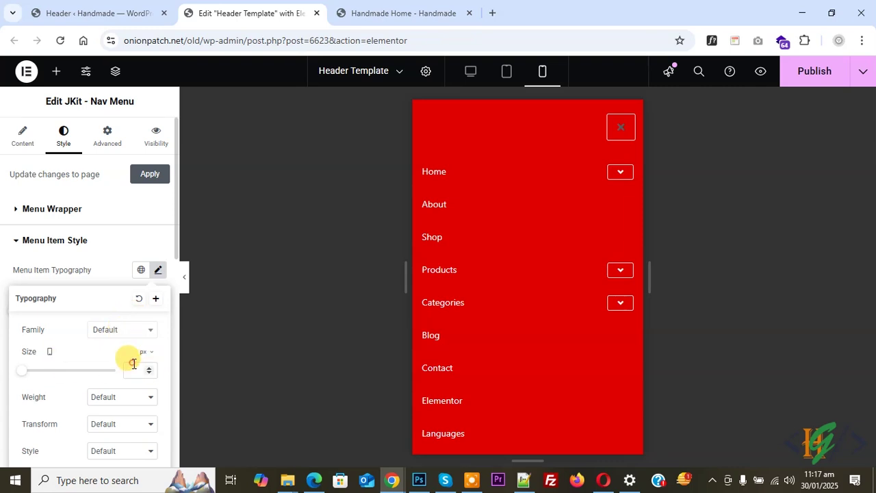
type("20")
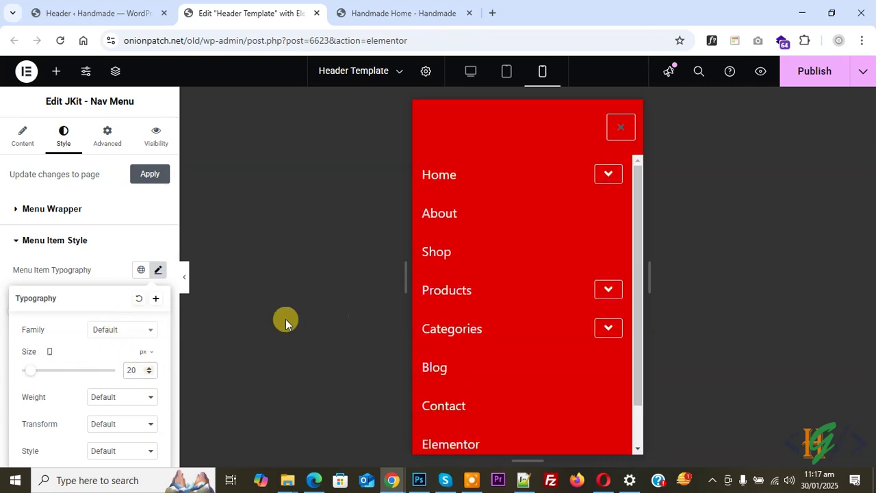
type("18")
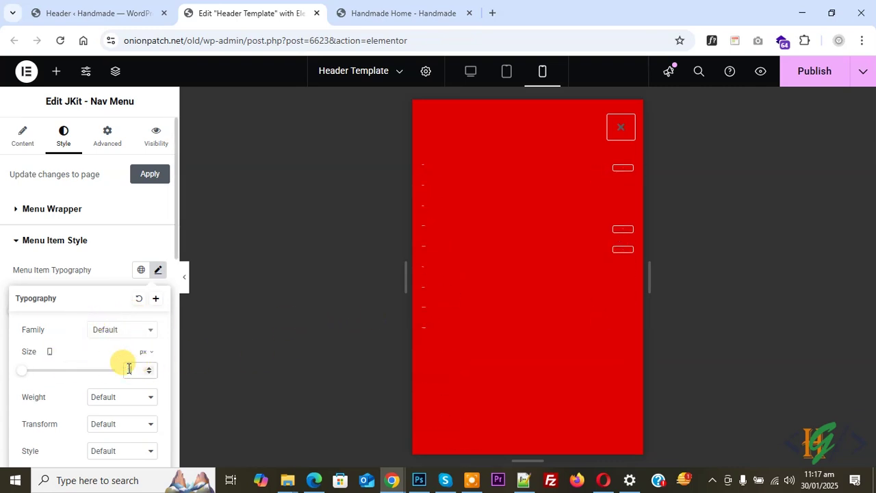
left_click(2, 312)
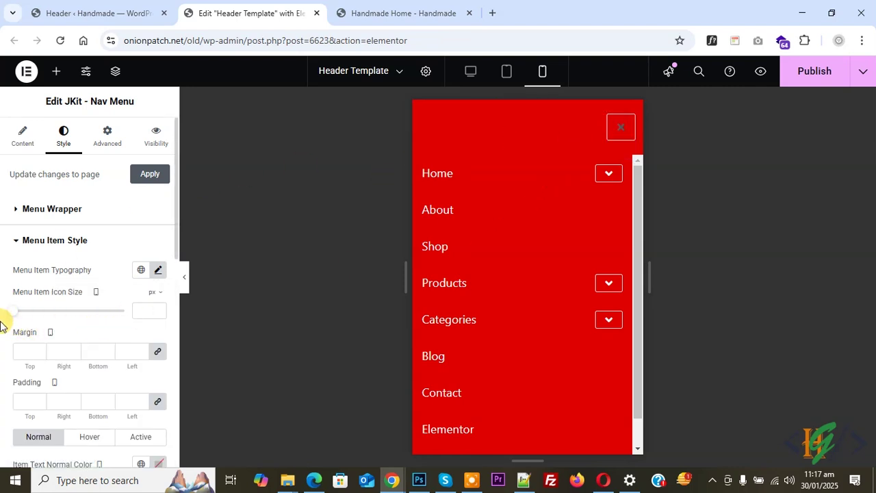
scroll(4, 315, "down", 10)
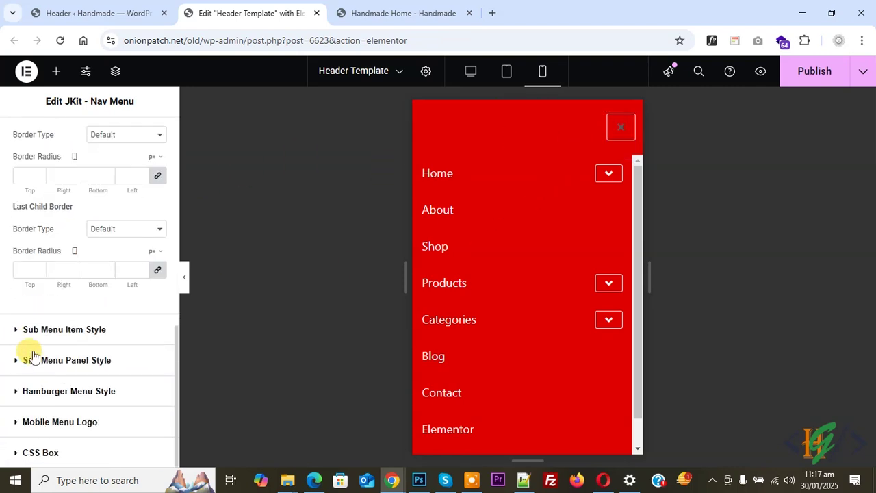
Step: Give the mobile menu close icon a white #FFFFFF colour and border type None
left_click(60, 391)
scroll(62, 352, "down", 8)
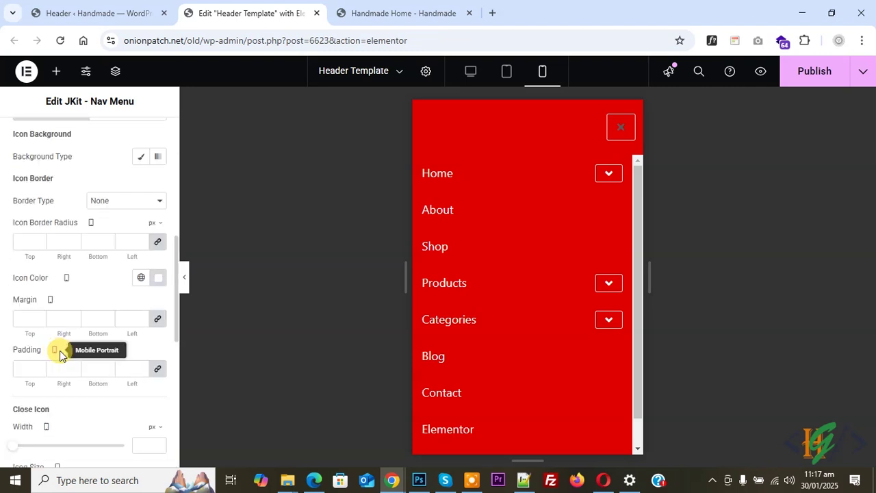
scroll(66, 351, "down", 5)
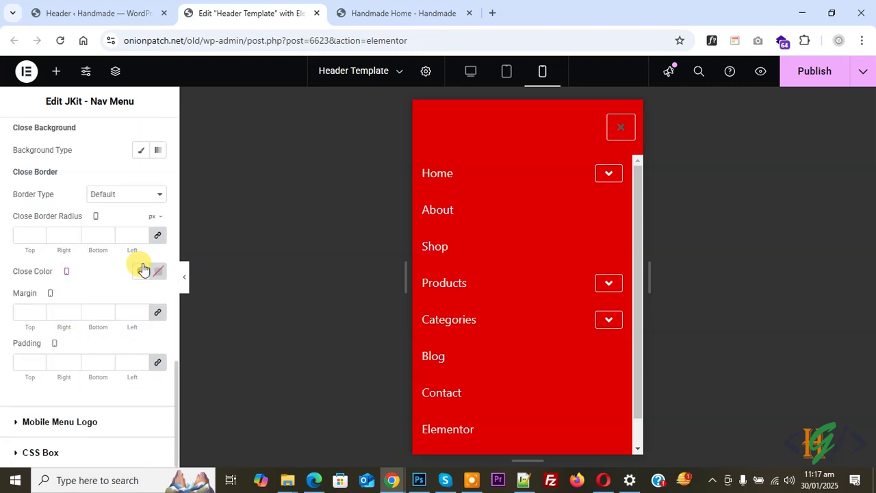
left_click(152, 271)
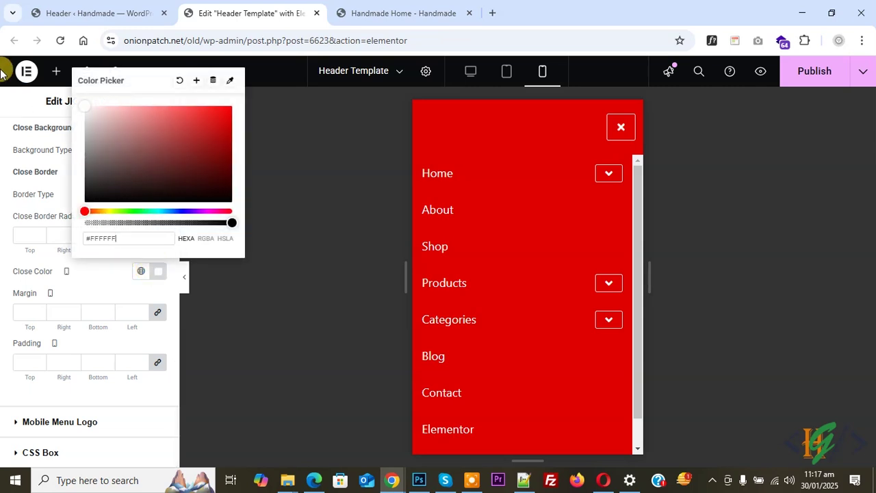
left_click(1, 240)
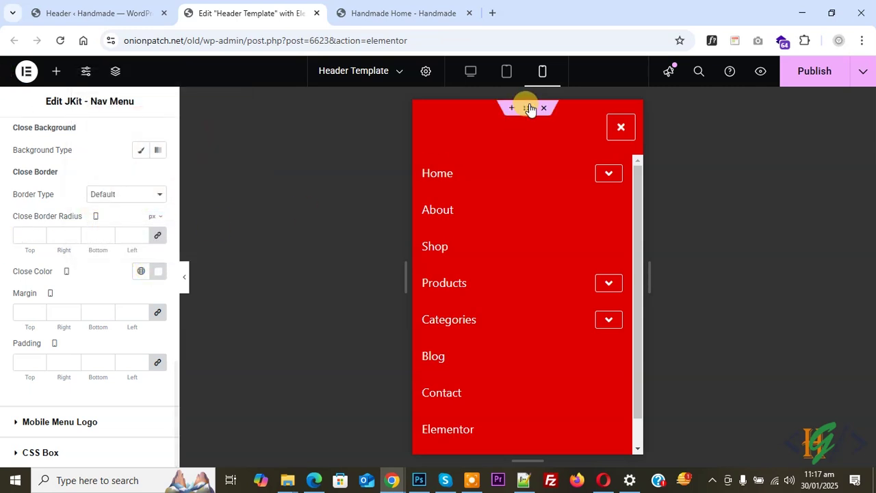
left_click(112, 193)
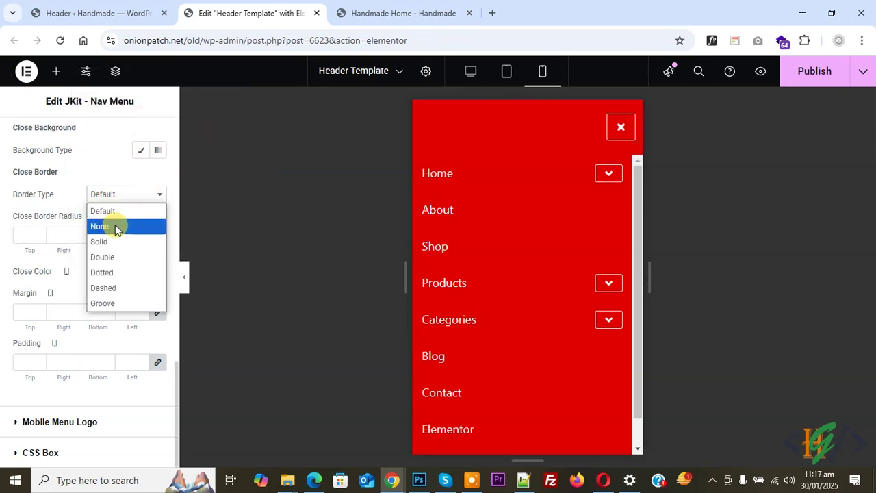
left_click(115, 226)
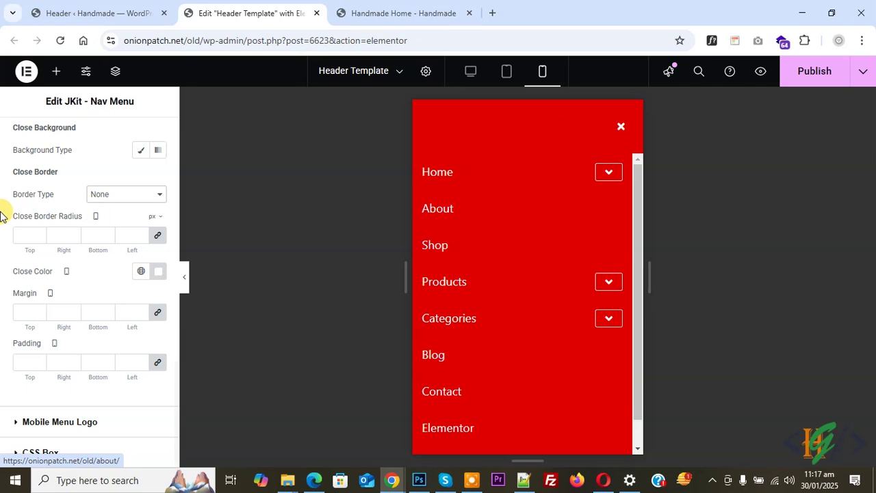
scroll(11, 308, "up", 3)
Step: Set the submenu indicator border to None, check the Products dropdown, and publish the header
scroll(11, 308, "up", 10)
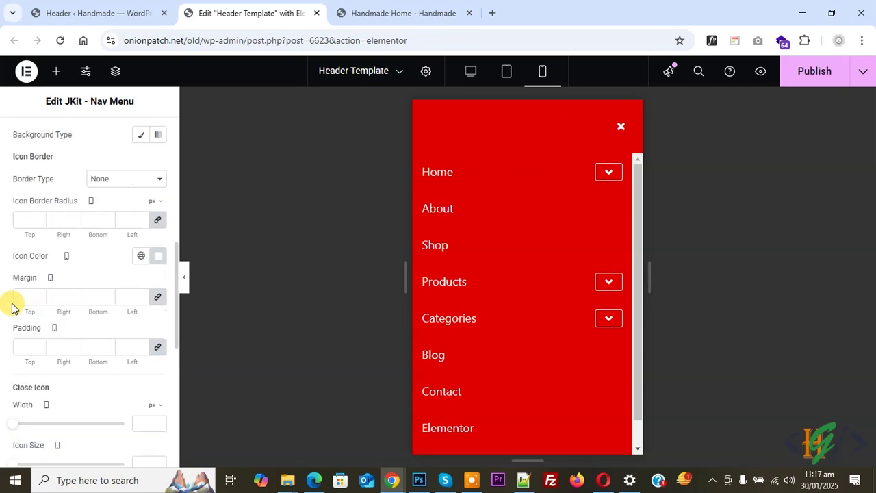
scroll(76, 272, "up", 3)
scroll(78, 270, "down", 5)
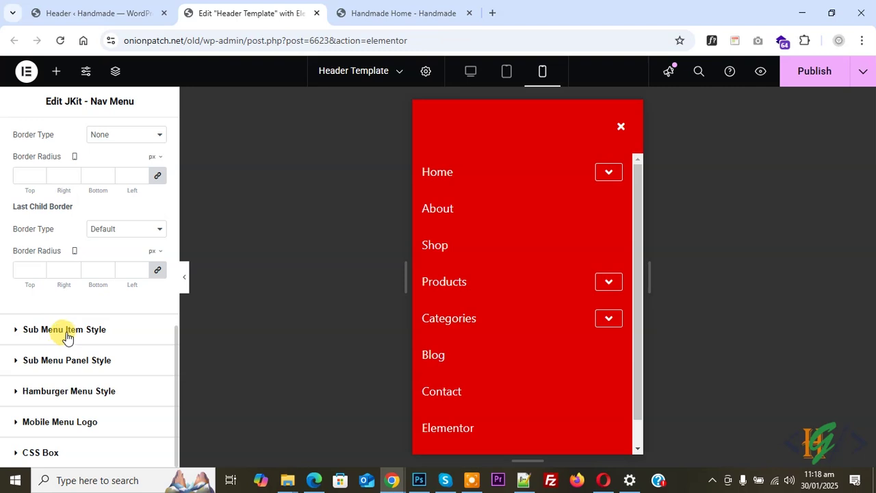
left_click(59, 330)
scroll(59, 335, "down", 2)
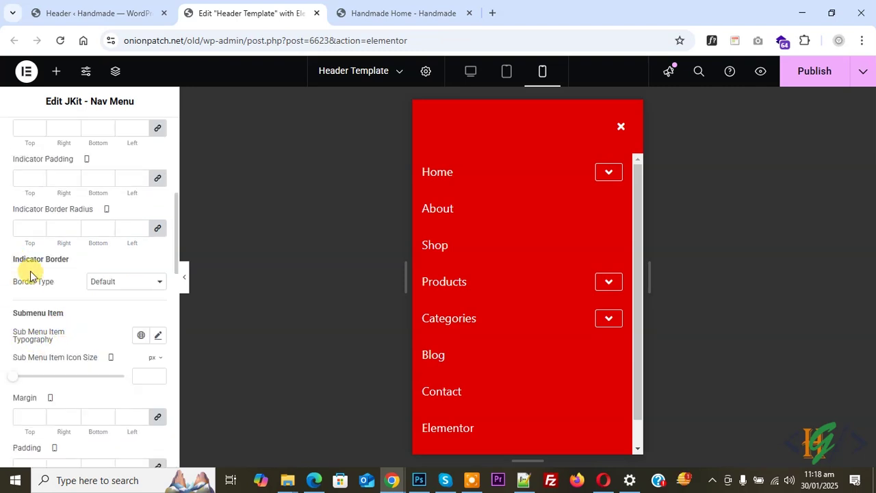
left_click(104, 282)
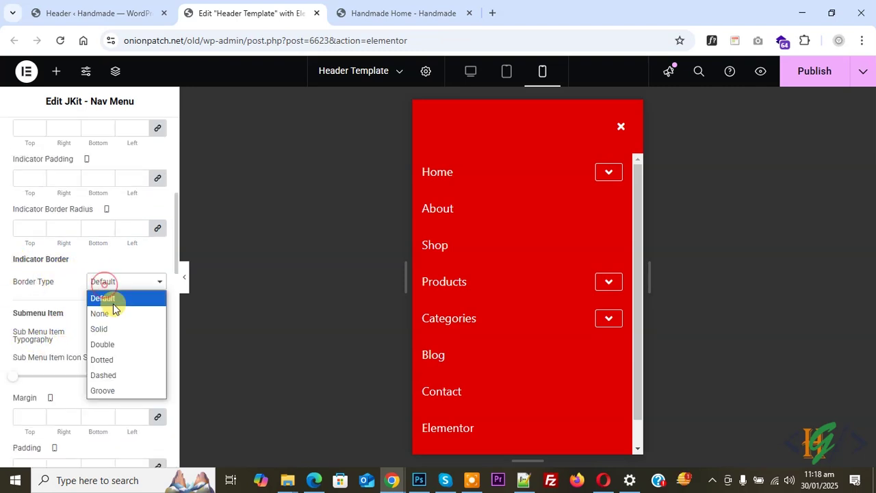
left_click(112, 314)
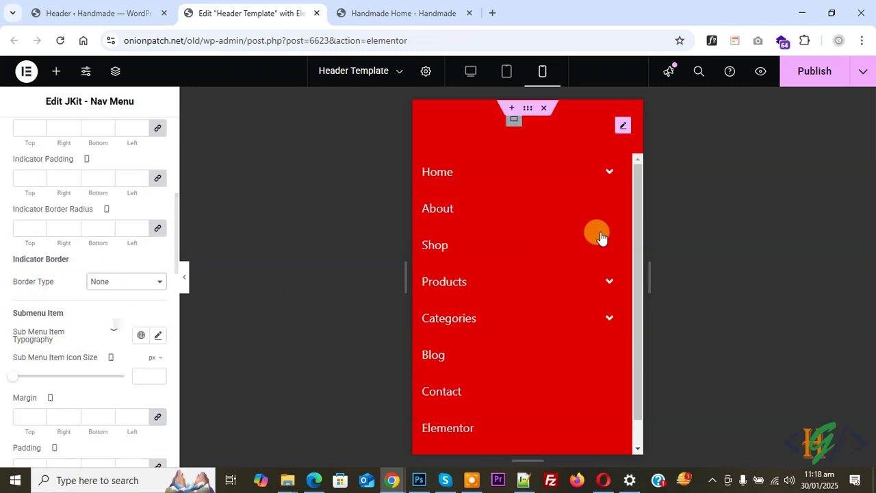
left_click(609, 283)
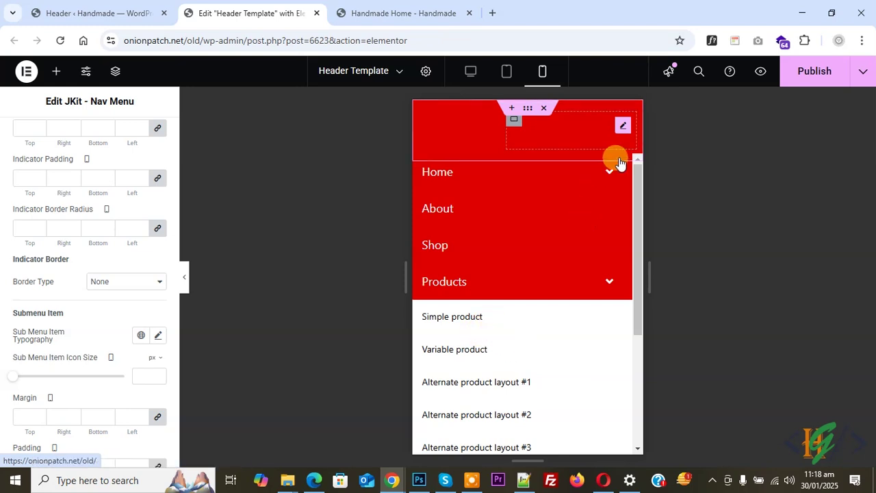
left_click(835, 72)
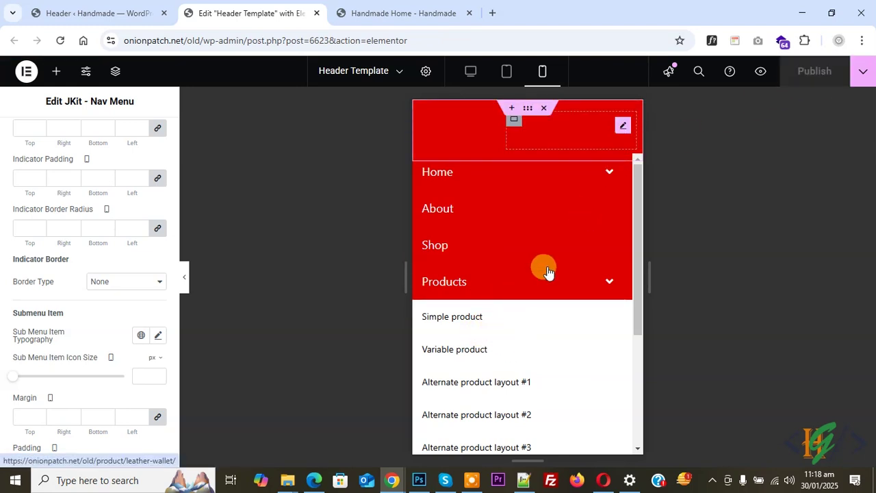
Step: Close the mobile menu, switch to tablet preview, then reload the live Handmade Home page
left_click(607, 132)
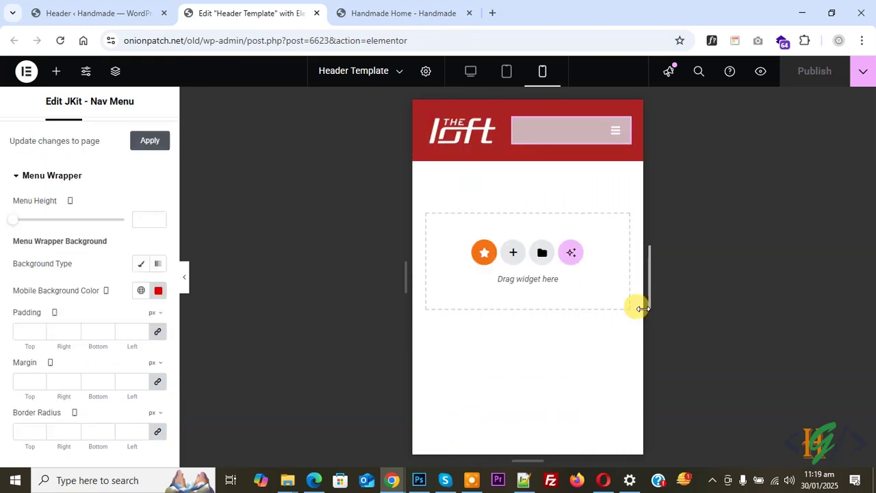
mouse_move(502, 112)
left_click(505, 71)
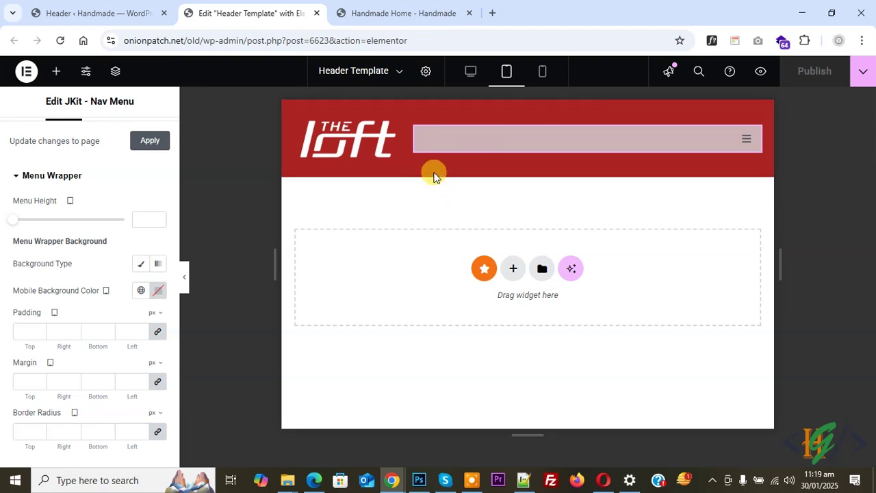
left_click(394, 13)
left_click(59, 41)
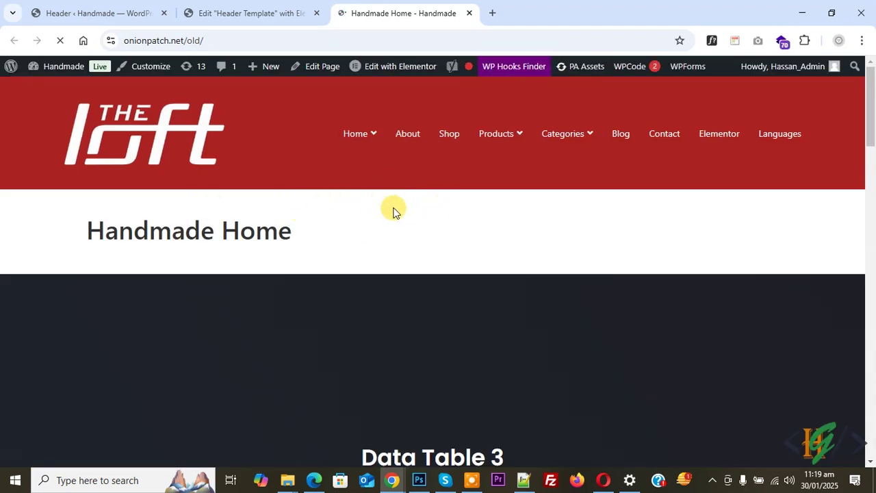
Step: Return to the Jeg Elementor Kit admin and go to the Footer templates page
scroll(394, 208, "down", 3)
scroll(394, 207, "up", 3)
left_click(89, 11)
scroll(409, 260, "up", 3)
mouse_move(401, 162)
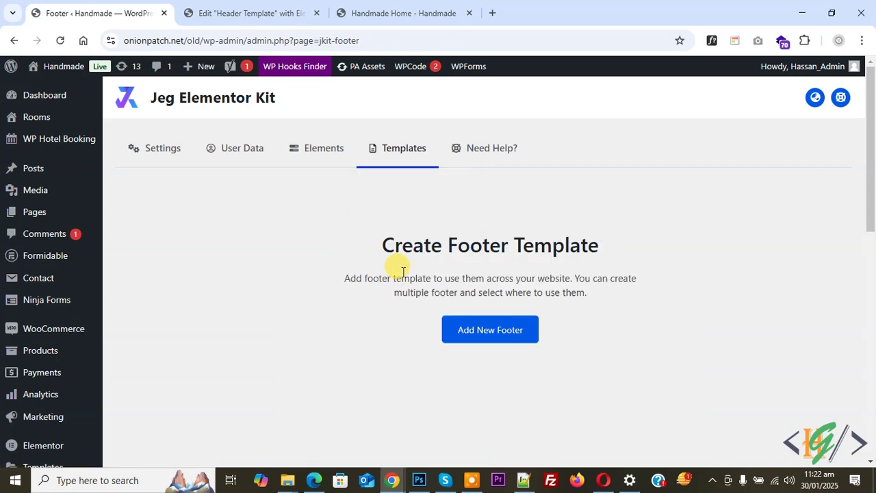
Step: Create a footer named 'Footer Template' with an All Site condition and open it in Elementor
left_click(477, 339)
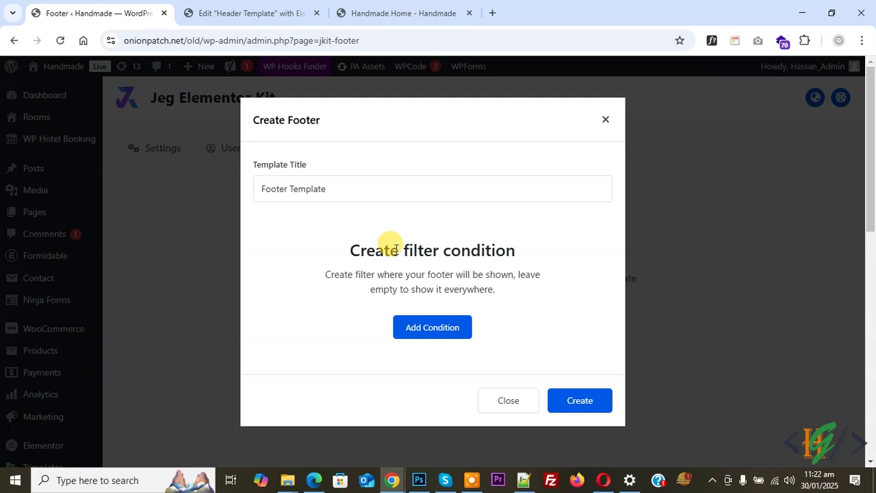
left_click(444, 332)
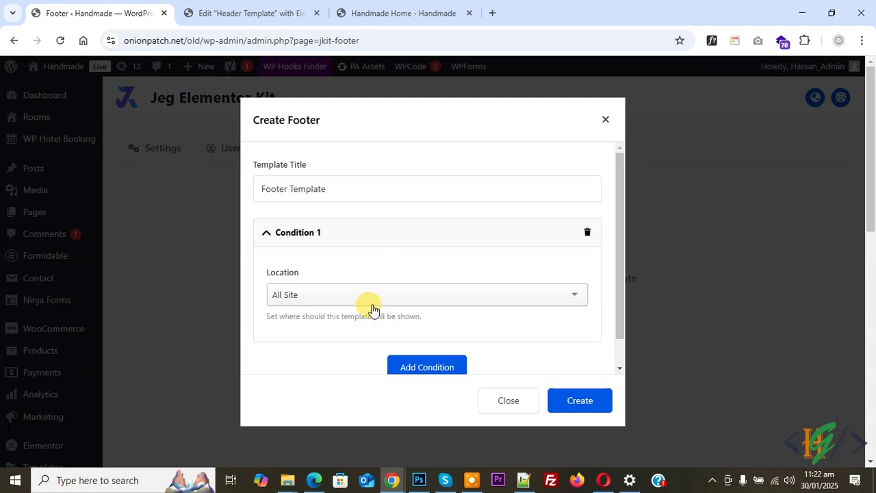
left_click(565, 403)
scroll(445, 267, "down", 1)
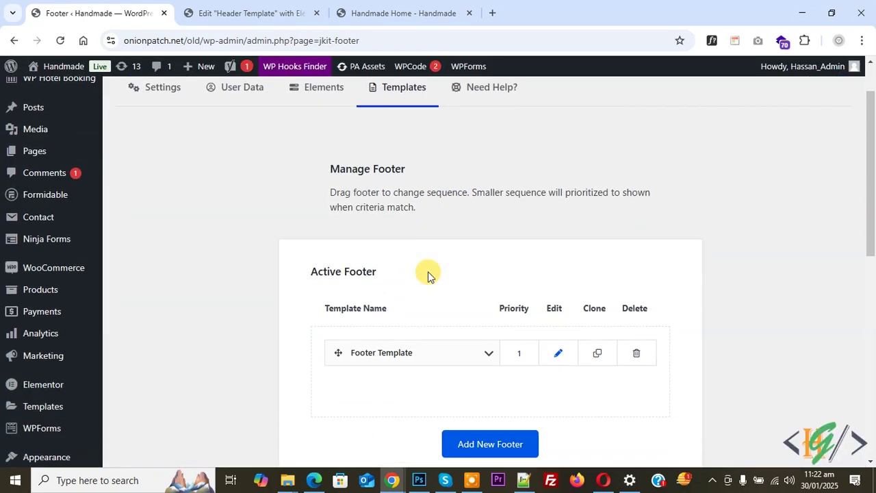
left_click(558, 349)
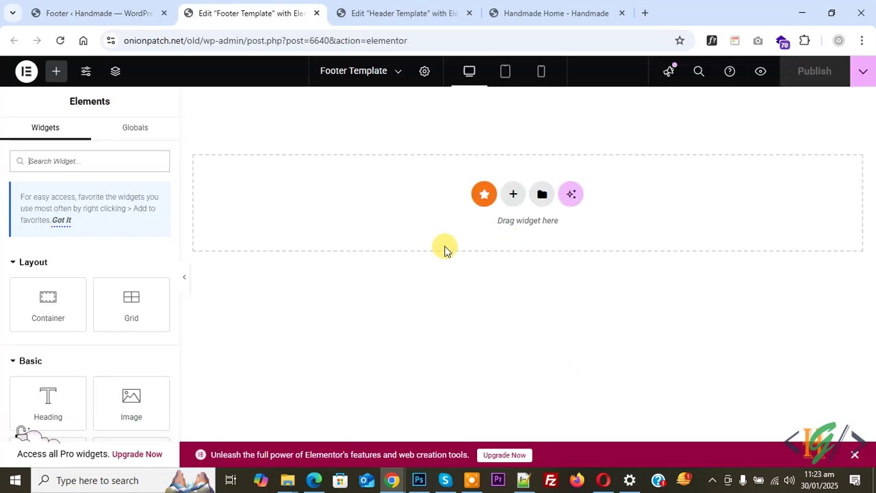
Step: Insert a Flexbox container with the four-column structure into the empty footer canvas
left_click(514, 196)
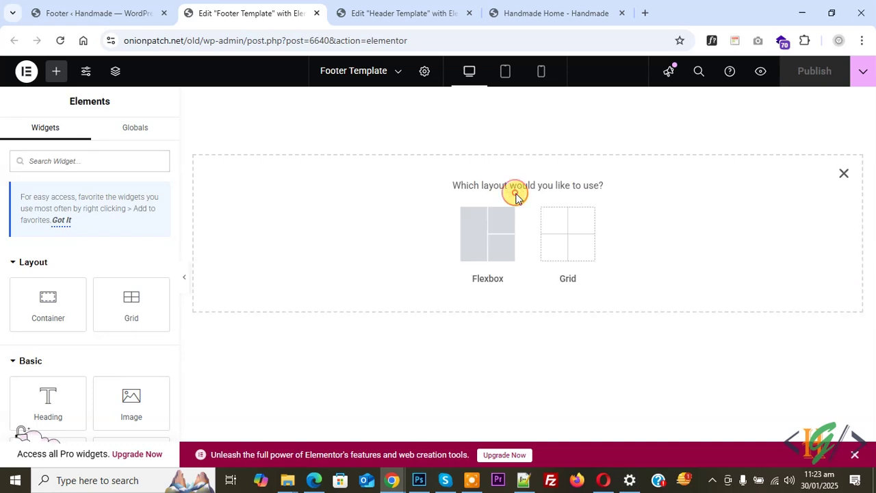
left_click(474, 237)
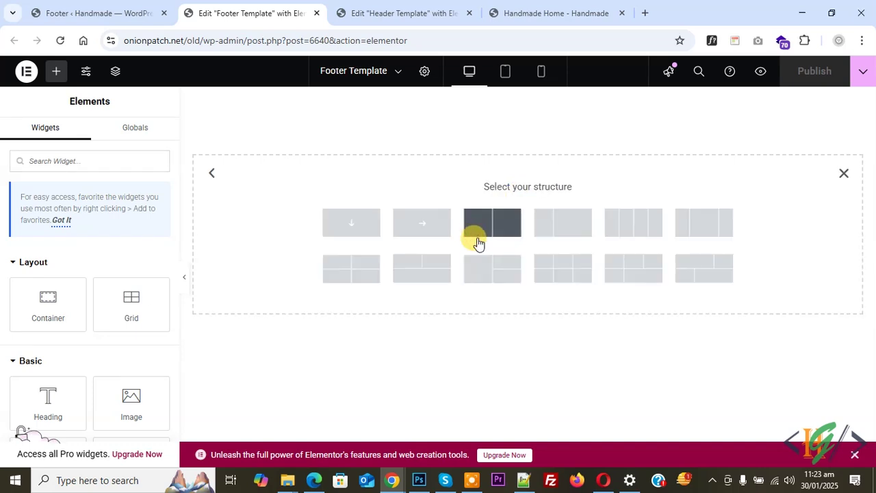
left_click(623, 229)
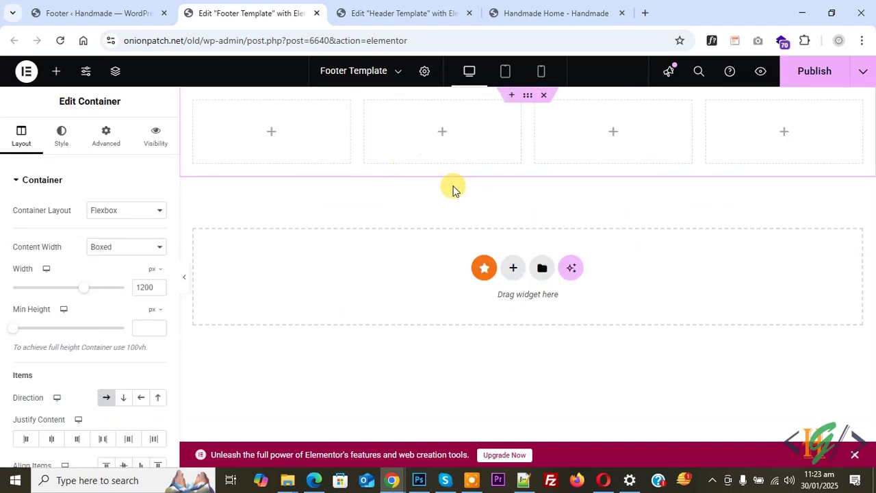
Step: Give the four-column container a Classic dark red background
left_click(525, 101)
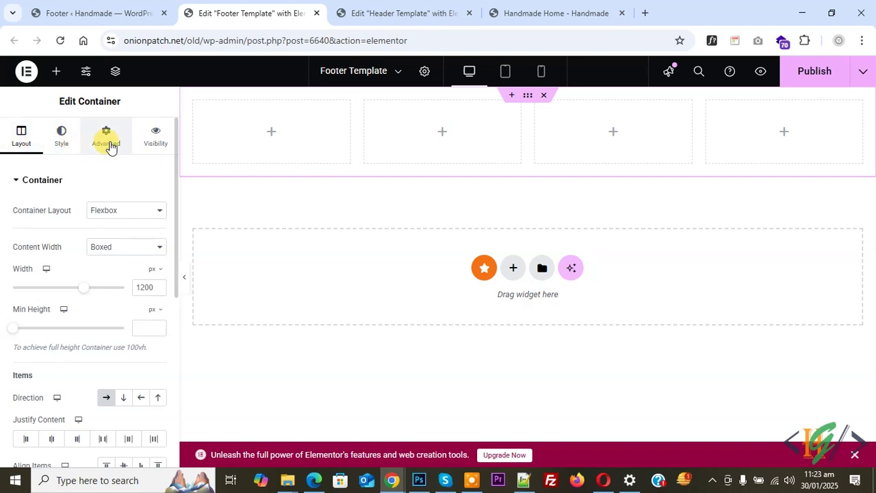
left_click(74, 145)
left_click(105, 239)
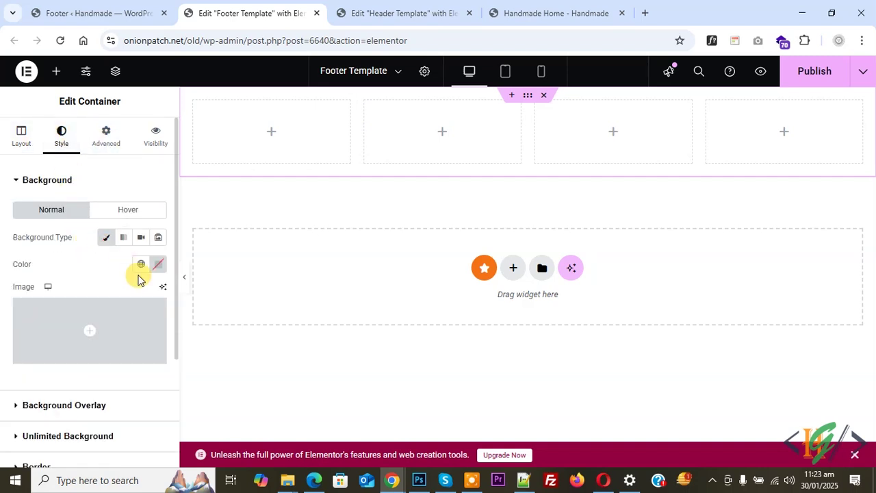
left_click(158, 263)
left_click(202, 144)
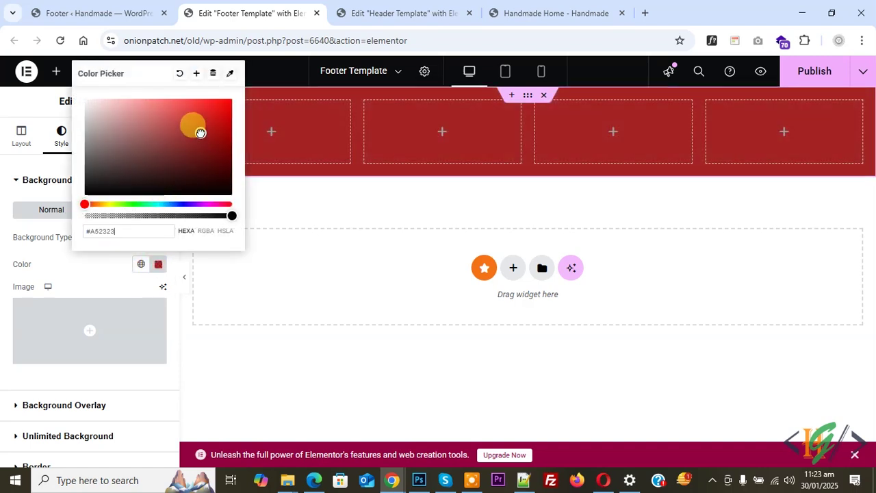
left_click(4, 264)
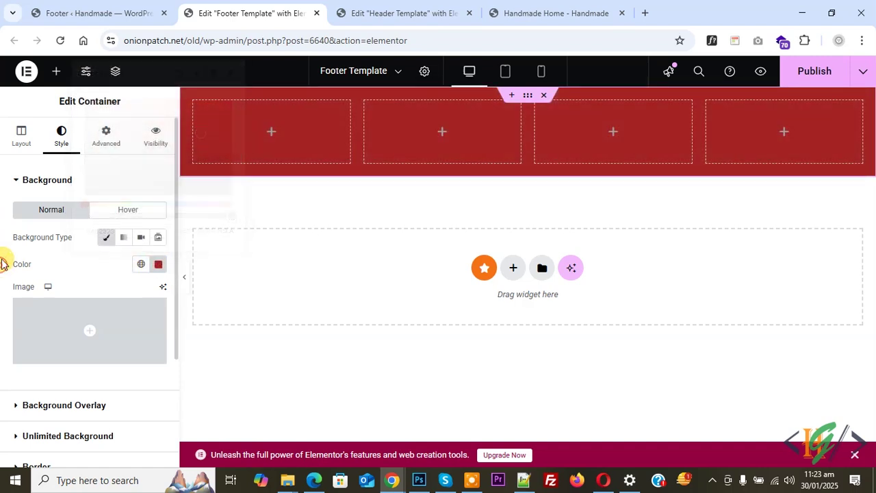
Step: Set the container's padding to 50 at top and bottom
left_click(104, 147)
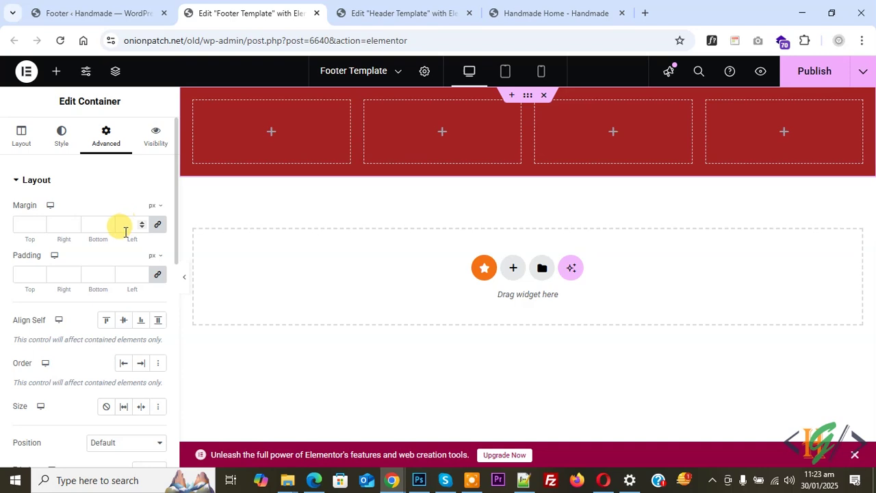
left_click(158, 275)
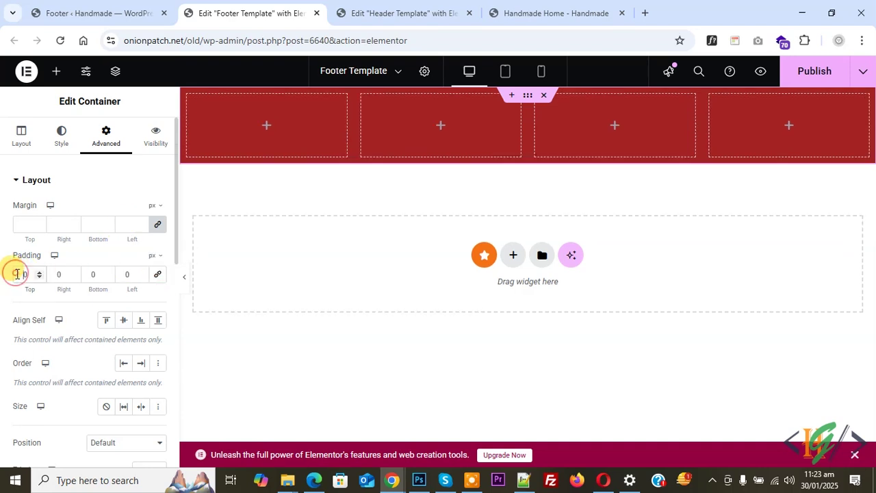
left_click(17, 274)
type("5")
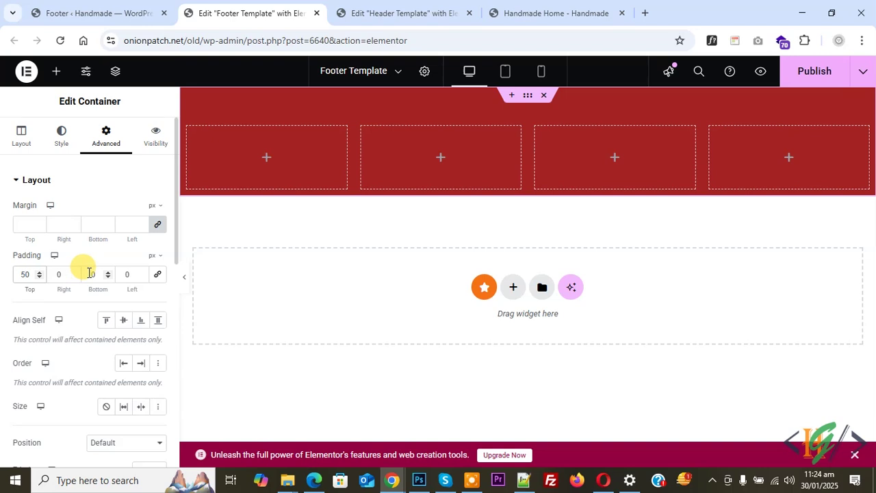
left_click(88, 273)
type("5")
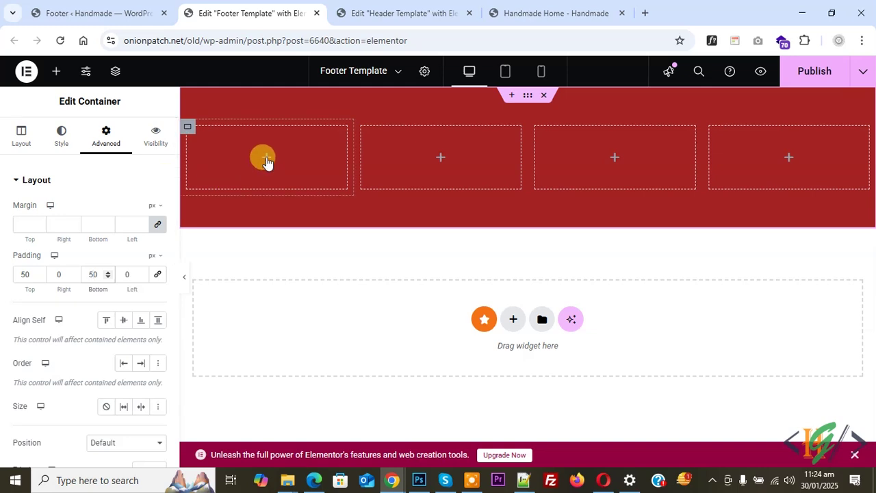
Step: Place an Image widget showing the living-room photo in the first footer column
left_click(266, 159)
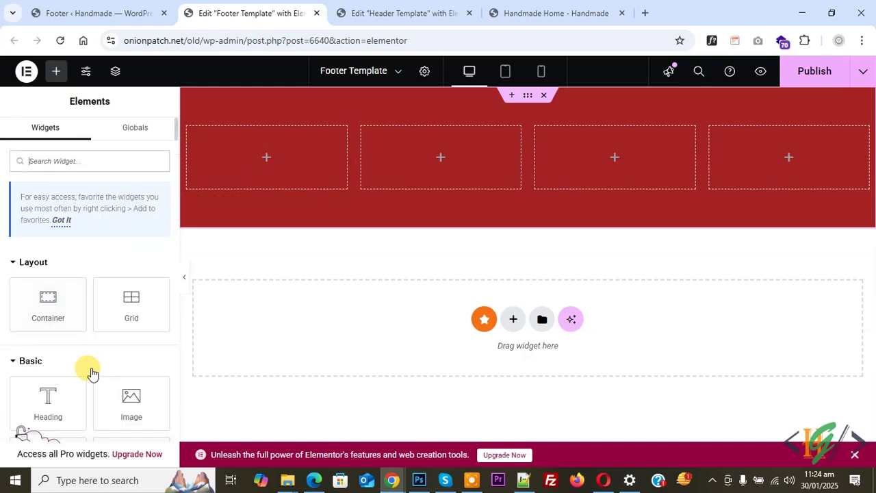
left_click_drag(122, 404, 254, 168)
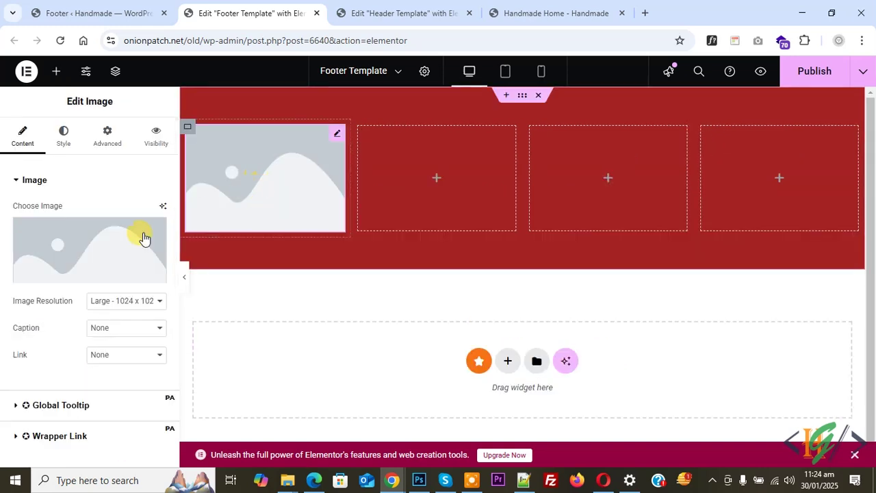
left_click(74, 282)
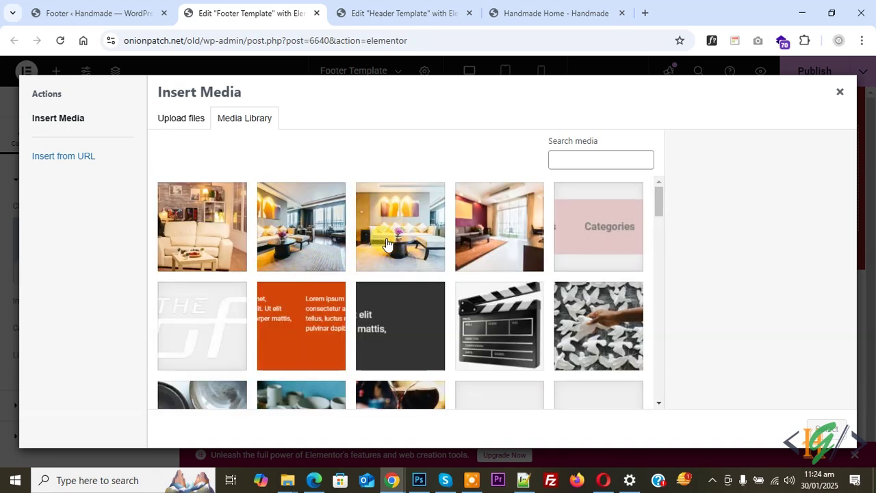
left_click(387, 243)
left_click(818, 428)
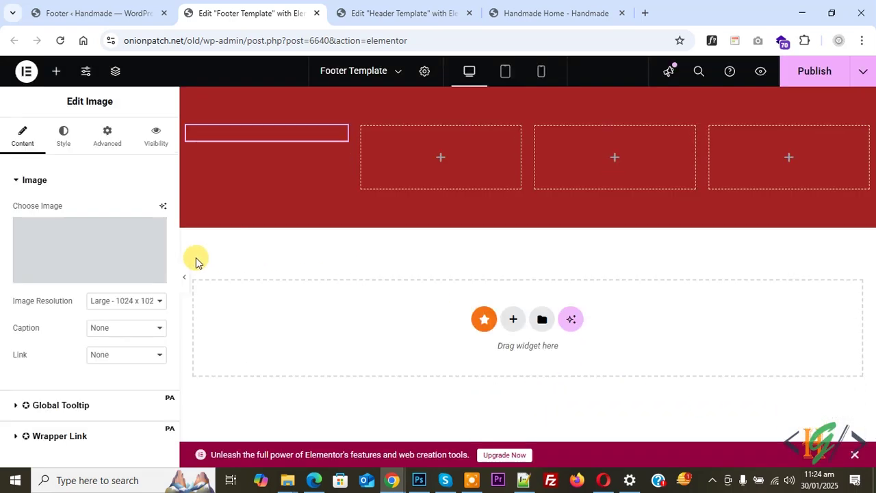
Step: Add a Text Editor widget with white text to column two and publish the footer
left_click(438, 163)
left_click(36, 161)
type("iex")
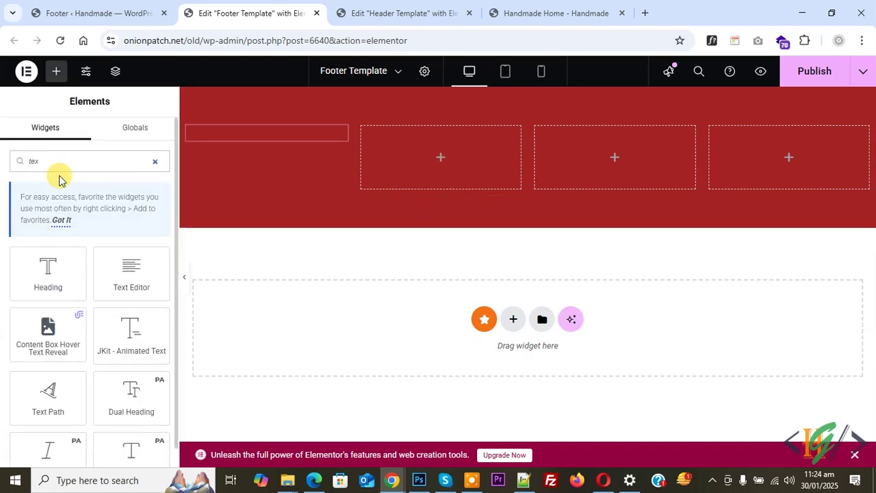
left_click_drag(121, 269, 441, 172)
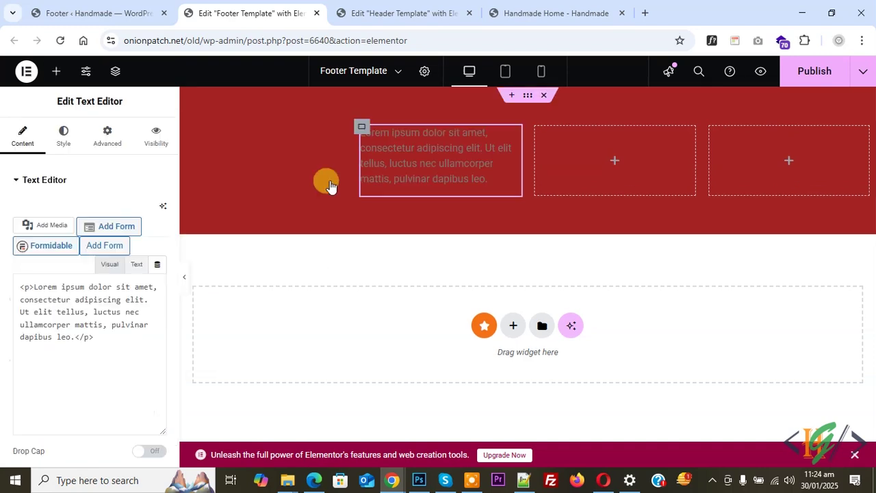
left_click(65, 137)
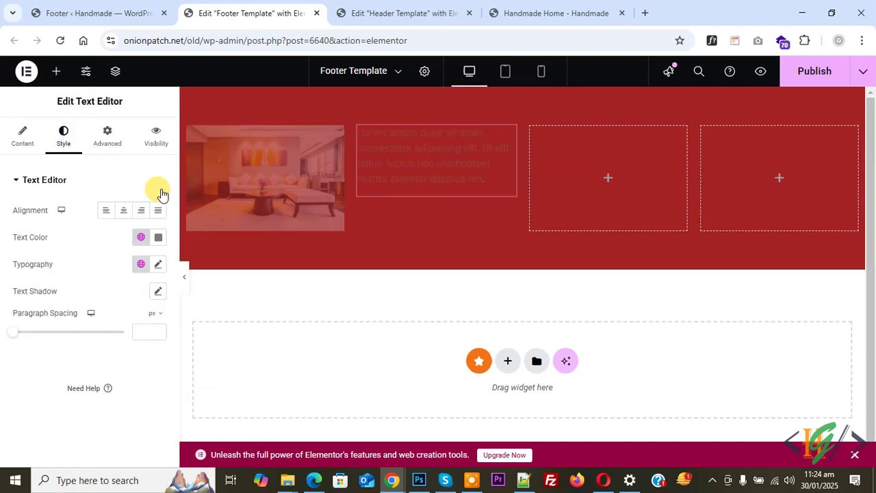
left_click(154, 236)
left_click(86, 282)
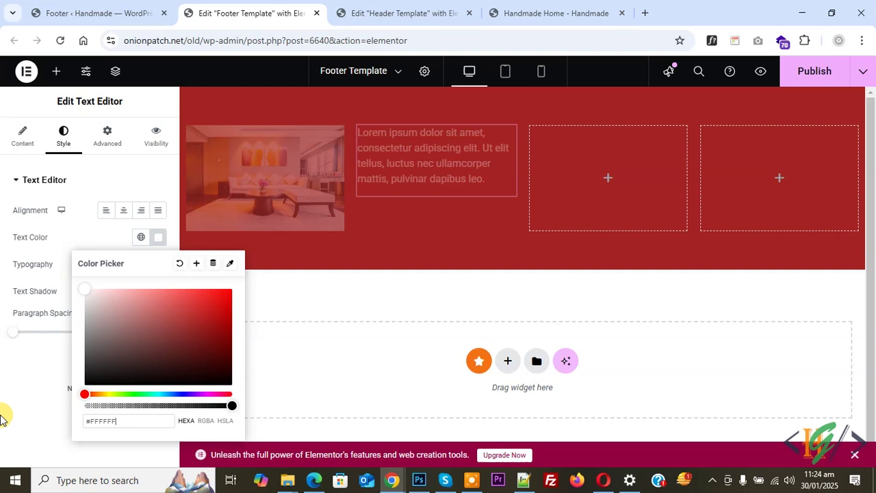
left_click(3, 422)
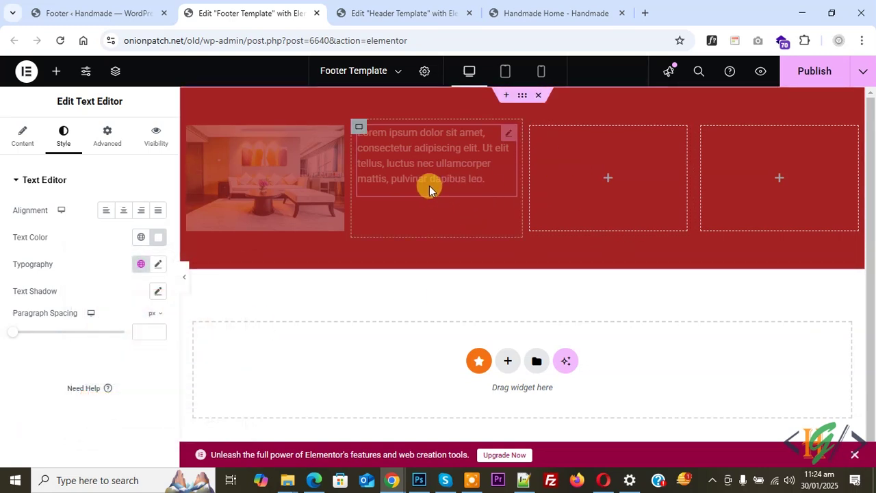
left_click(805, 72)
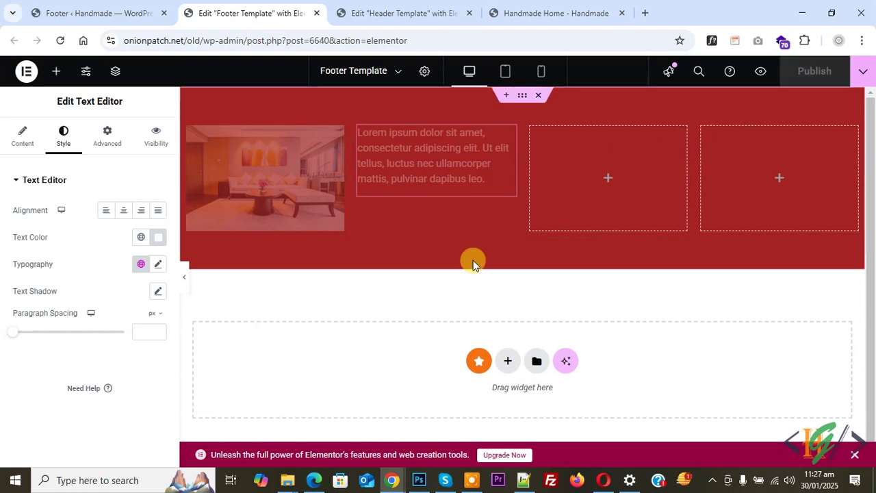
left_click(504, 17)
Step: Reload the Handmade Home page and scroll to check the dark red footer with photo and text
left_click(61, 41)
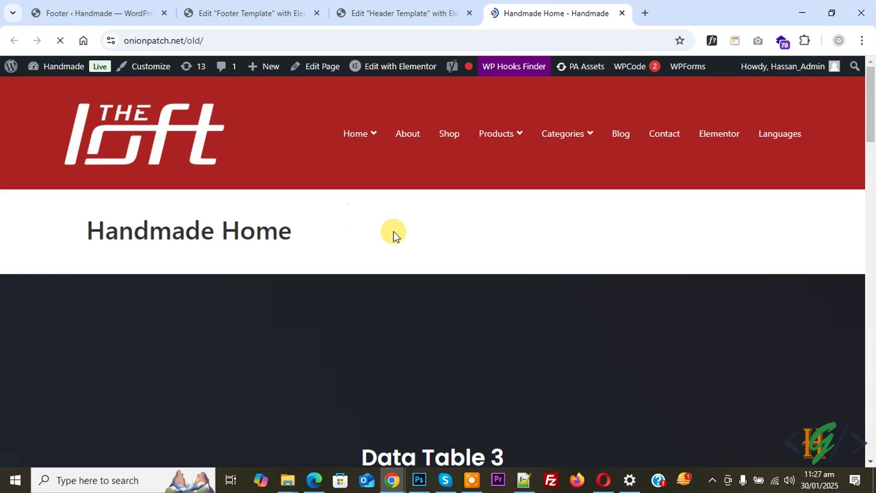
left_click_drag(870, 117, 873, 436)
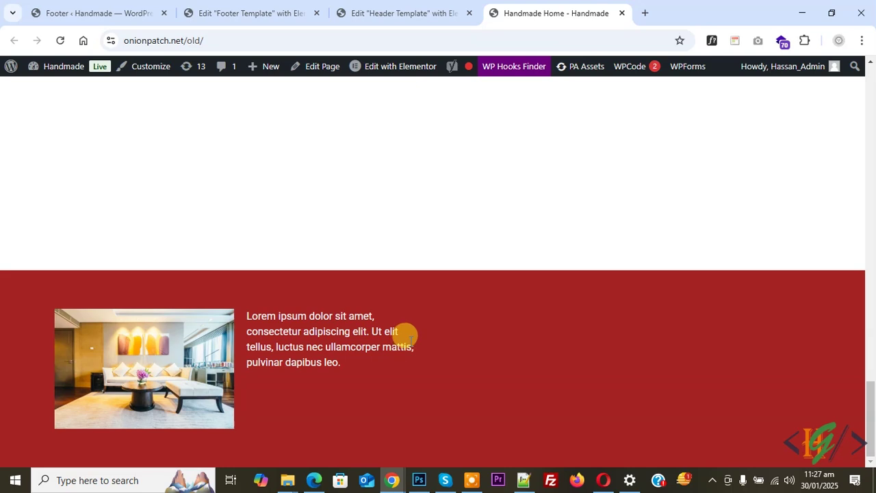
scroll(410, 338, "up", 15)
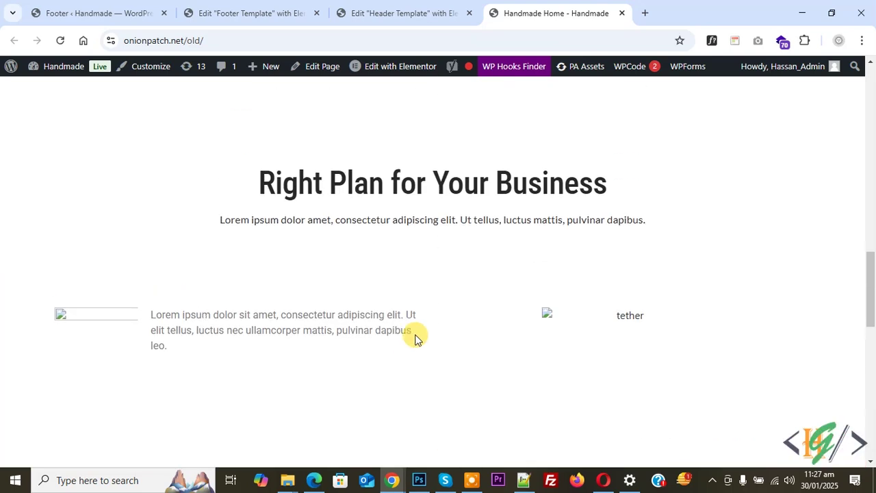
scroll(416, 332, "up", 5)
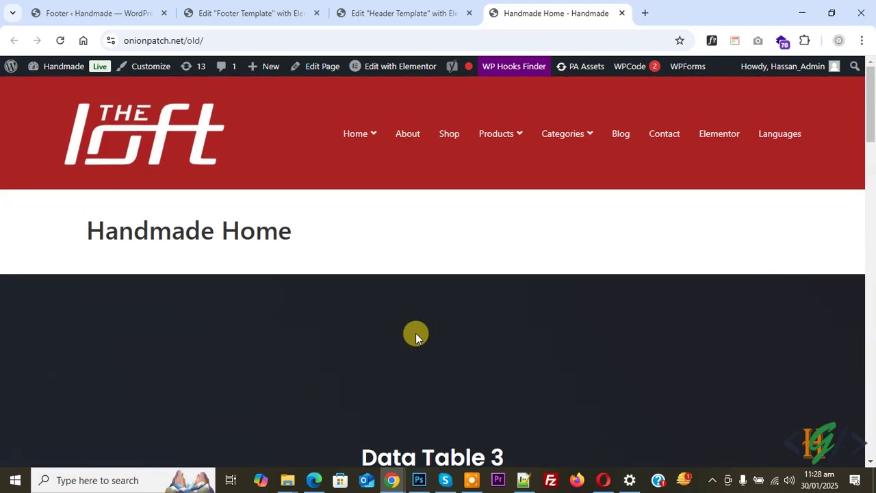